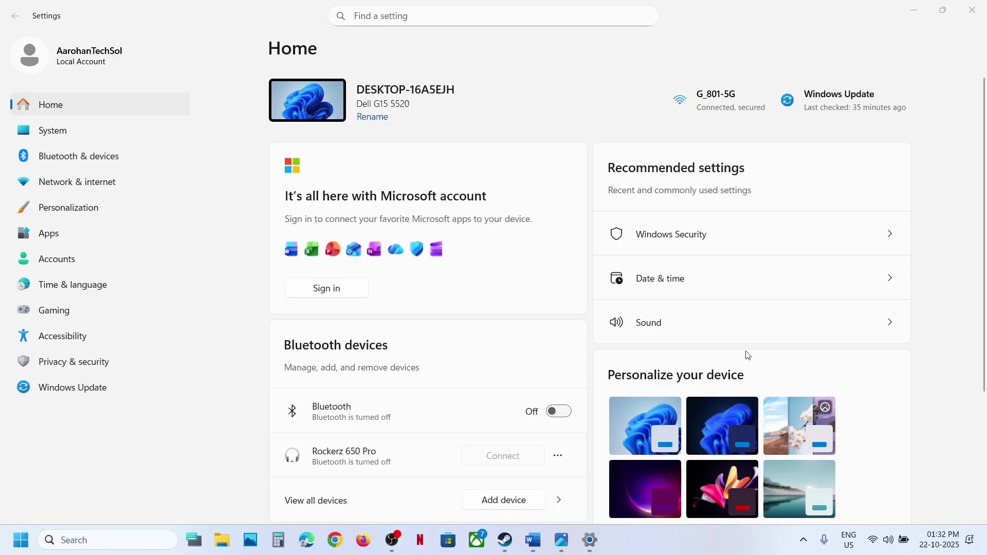
Confirm in Update history that KB5070773 was installed on 21-10-2025, then minimize Settings.
mouse_move(532, 541)
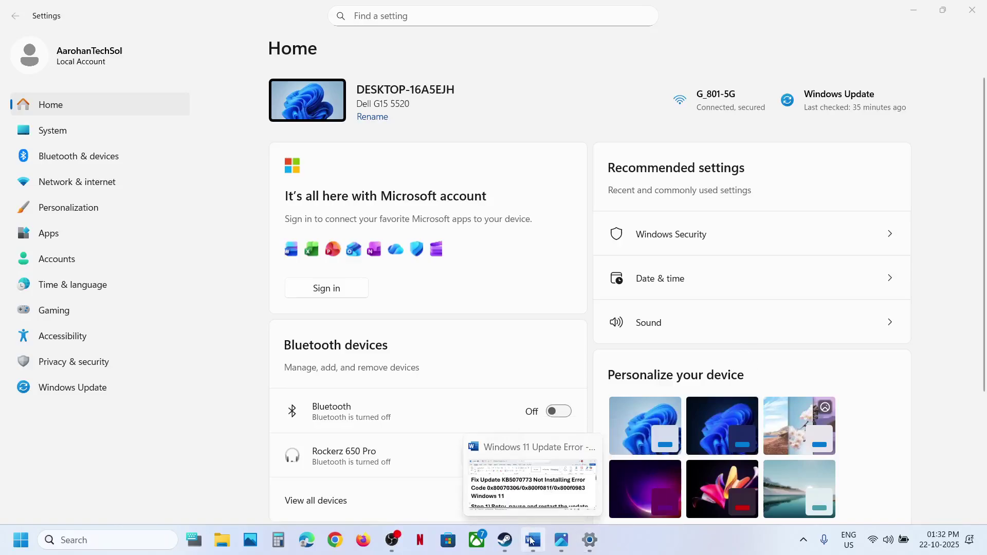
left_click(109, 378)
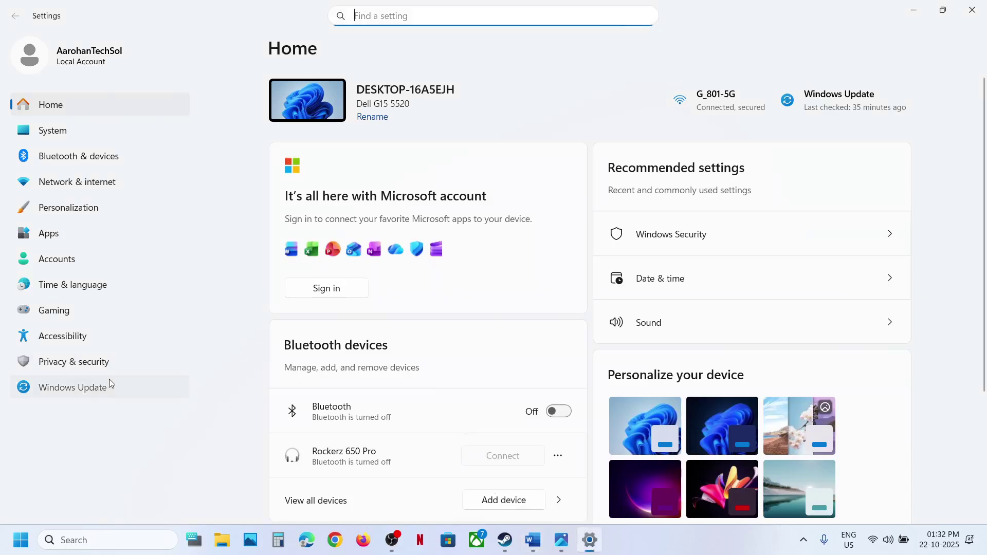
left_click(353, 274)
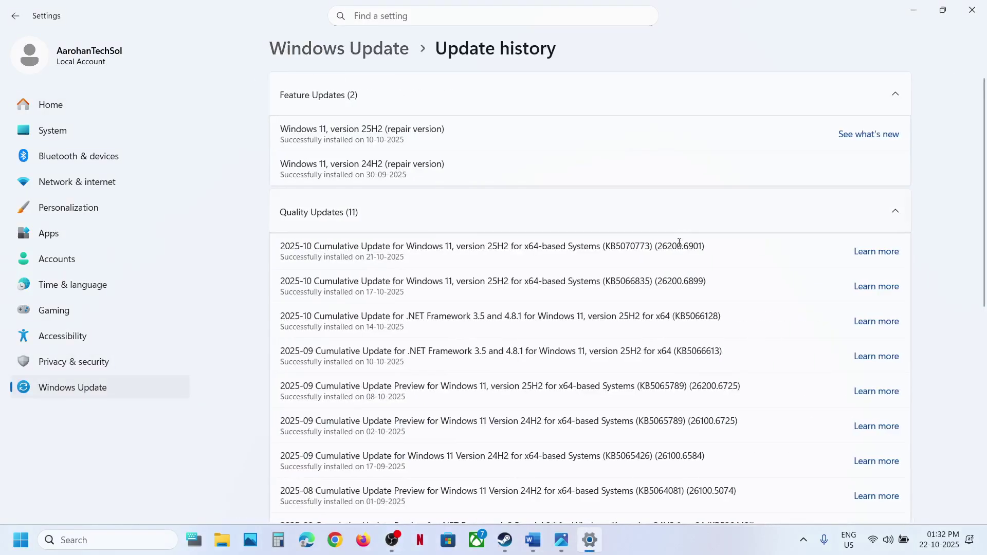
double_click(632, 246)
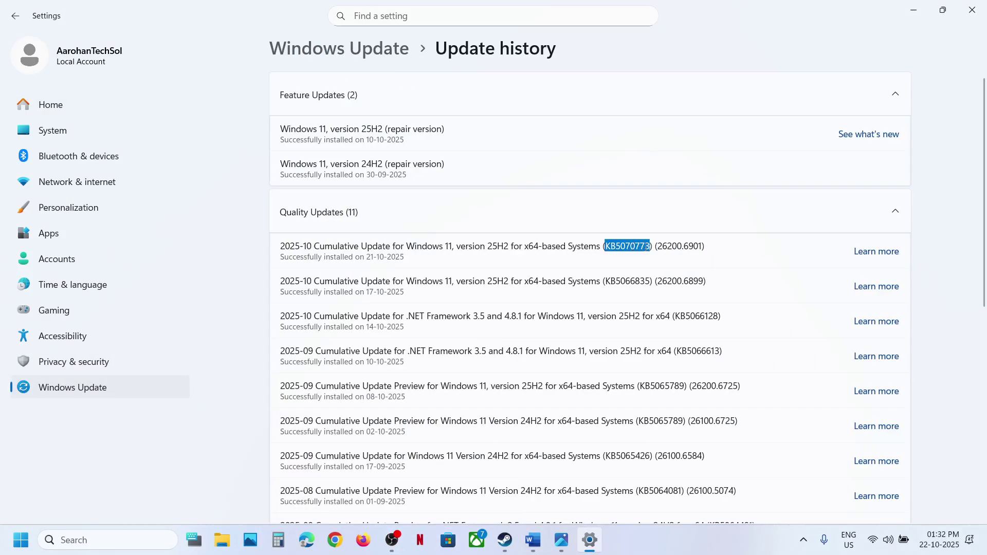
left_click(915, 12)
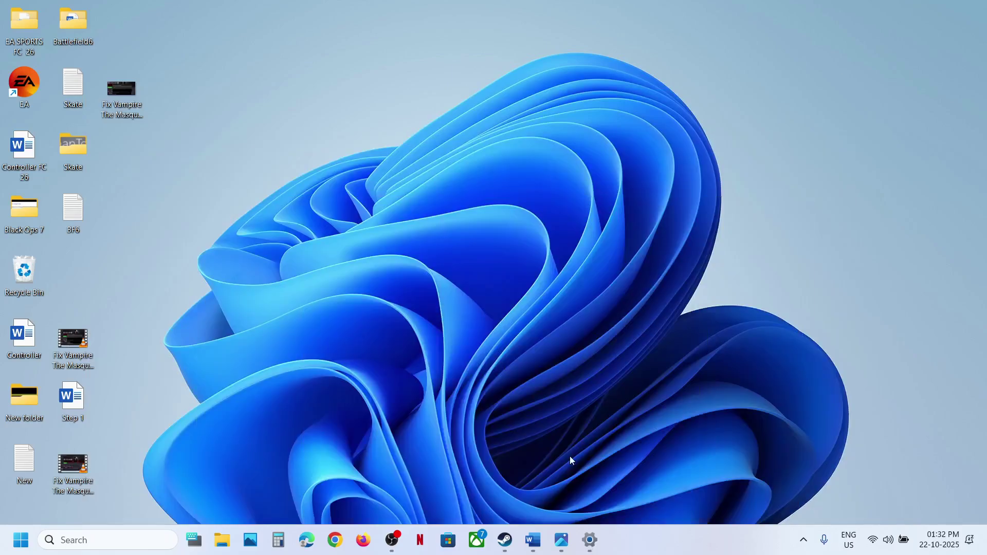
Read the Word guide from the three error codes down to Step 1, then return to Settings.
left_click(547, 535)
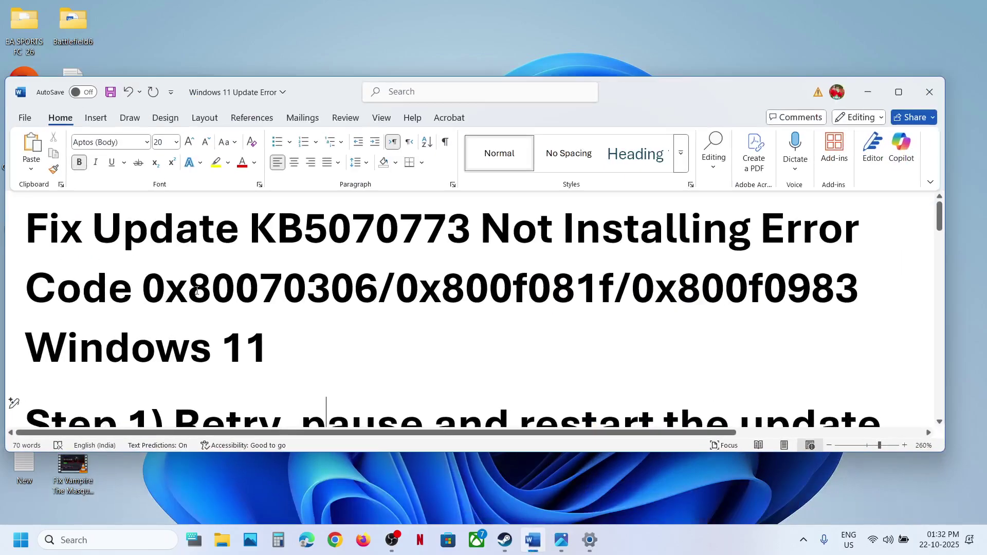
left_click_drag(148, 287, 864, 291)
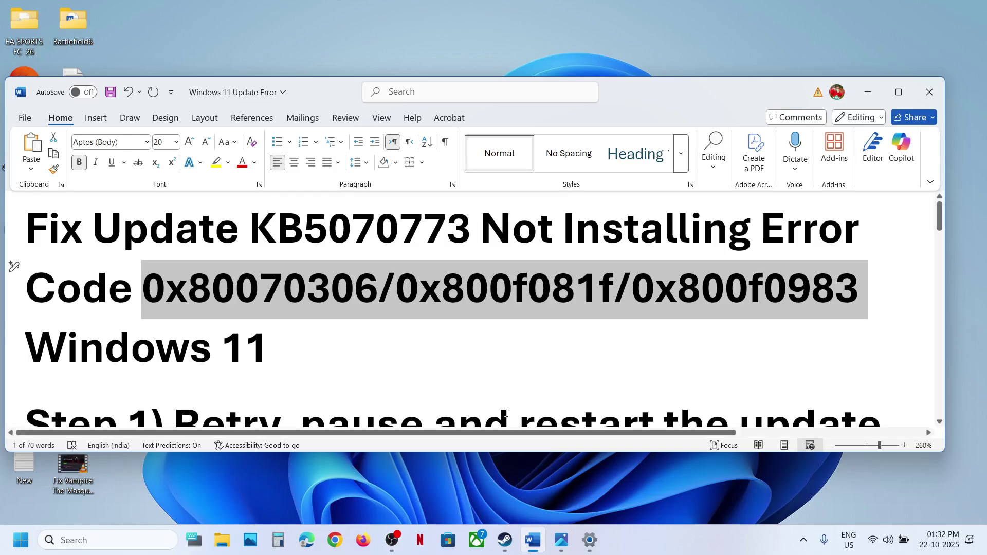
scroll(506, 413, "down", 2)
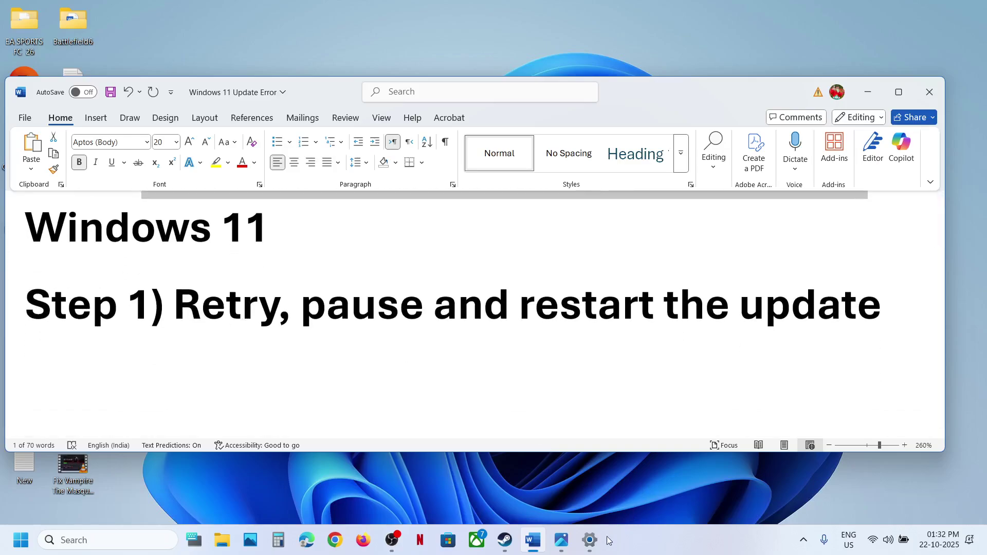
left_click(590, 540)
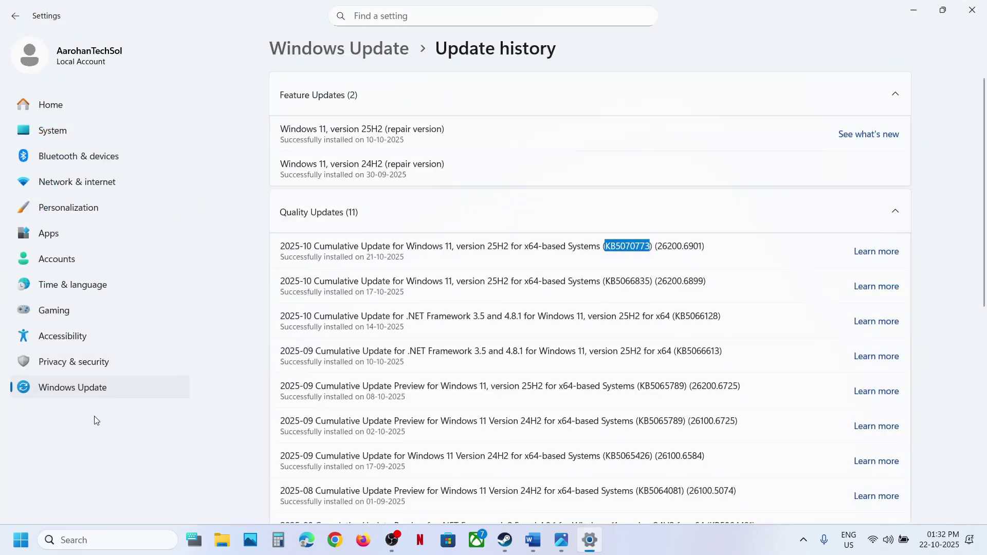
Return to the Windows Update page after checking the guide's 'pause and restart' instruction.
left_click(89, 394)
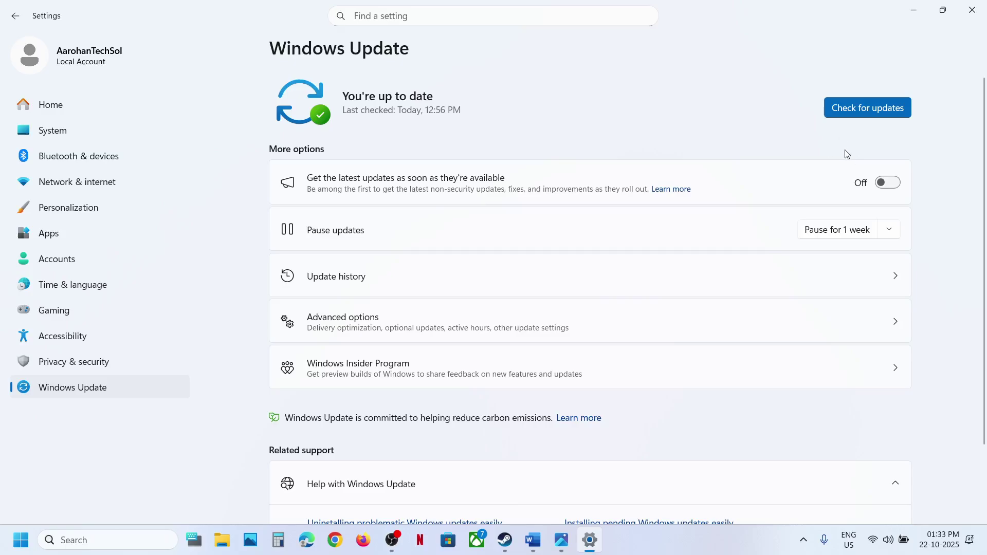
left_click(535, 539)
left_click_drag(313, 306, 738, 308)
left_click(698, 29)
Pause updates for 1 week, resume them, then search Windows for 'services'.
left_click(822, 232)
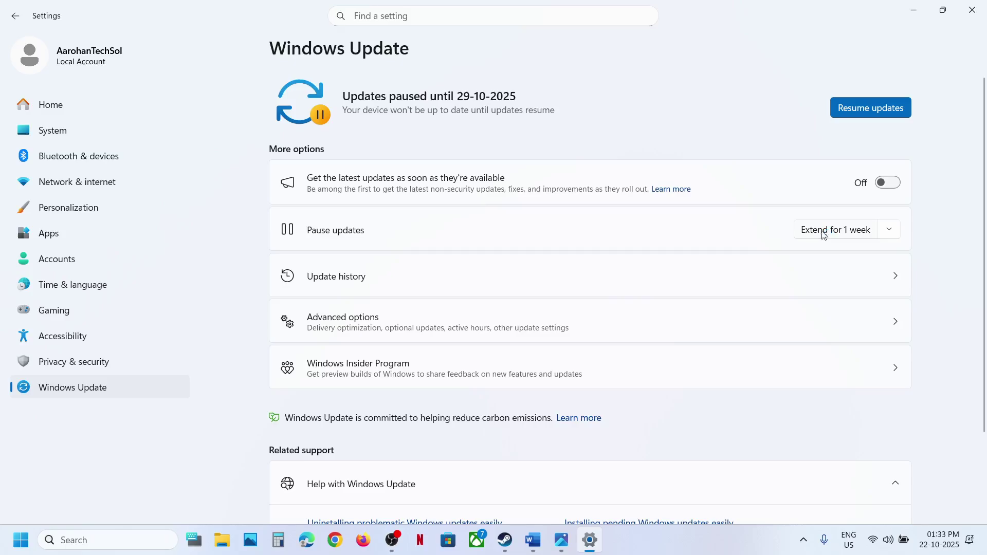
left_click(858, 107)
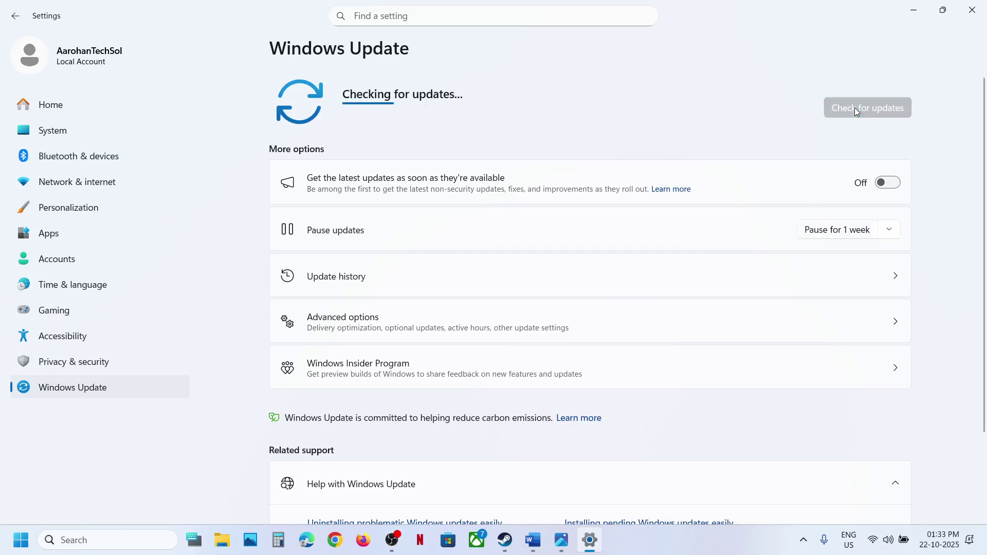
key("alt+Tab")
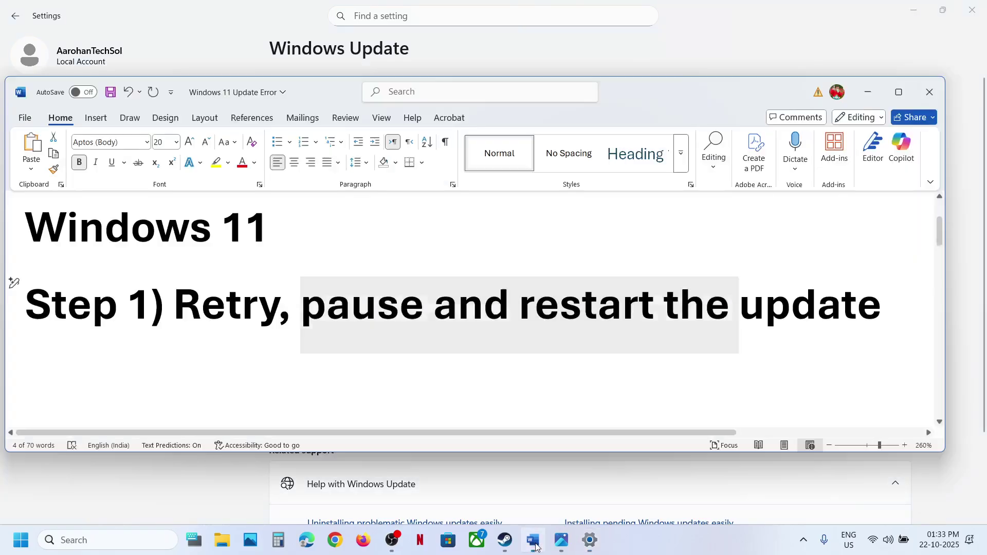
scroll(396, 337, "down", 5)
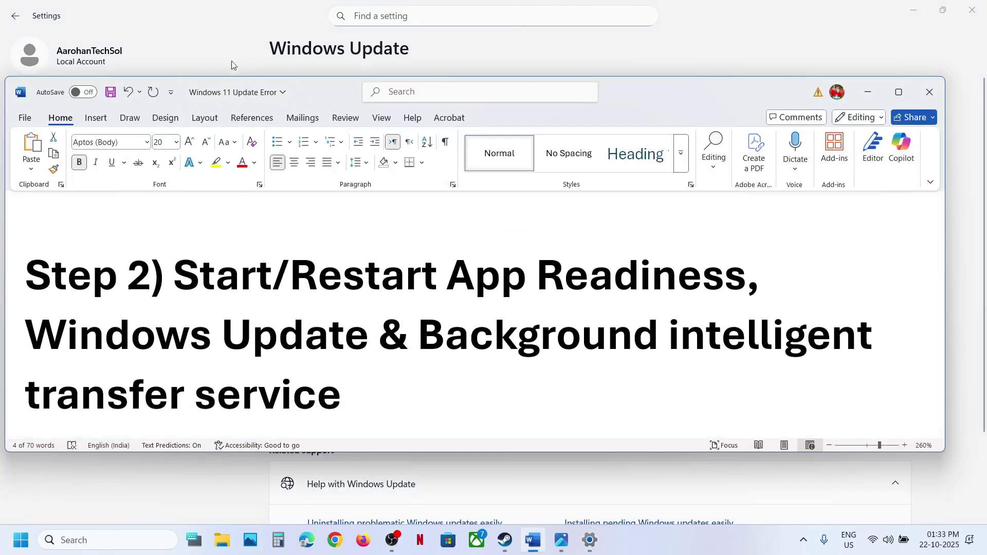
left_click(230, 57)
left_click(114, 541)
type("services")
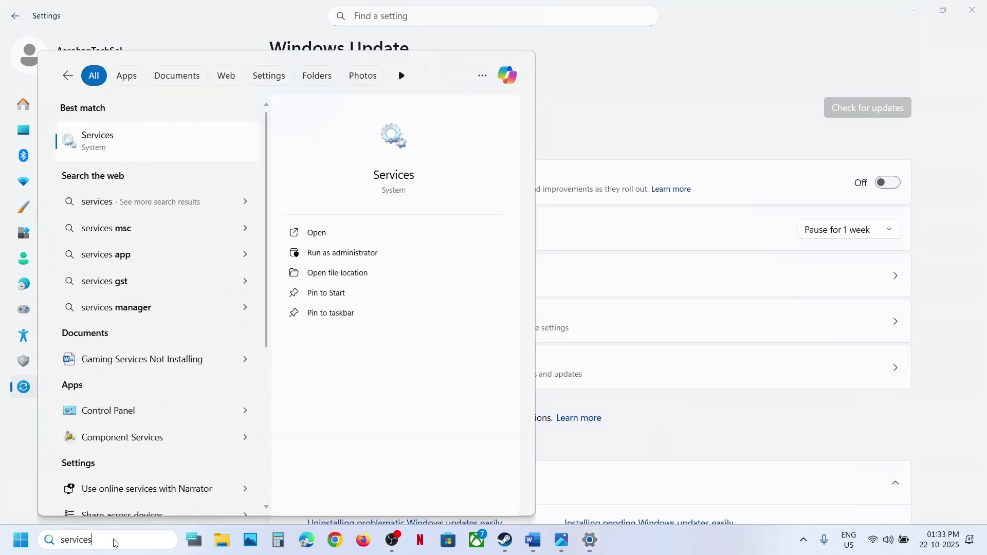
In Services, set App Readiness startup to Automatic, apply, and start the service.
key("Return")
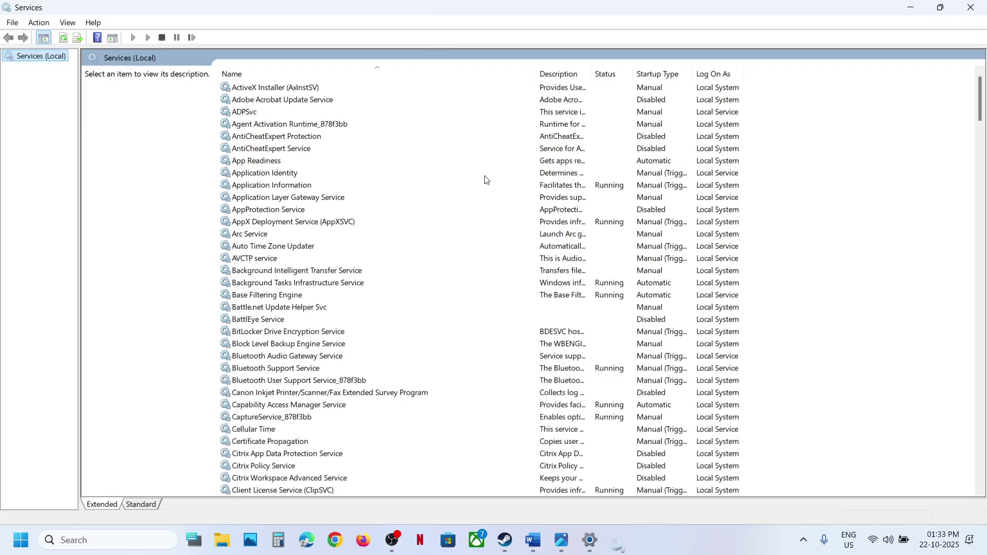
left_click(261, 162)
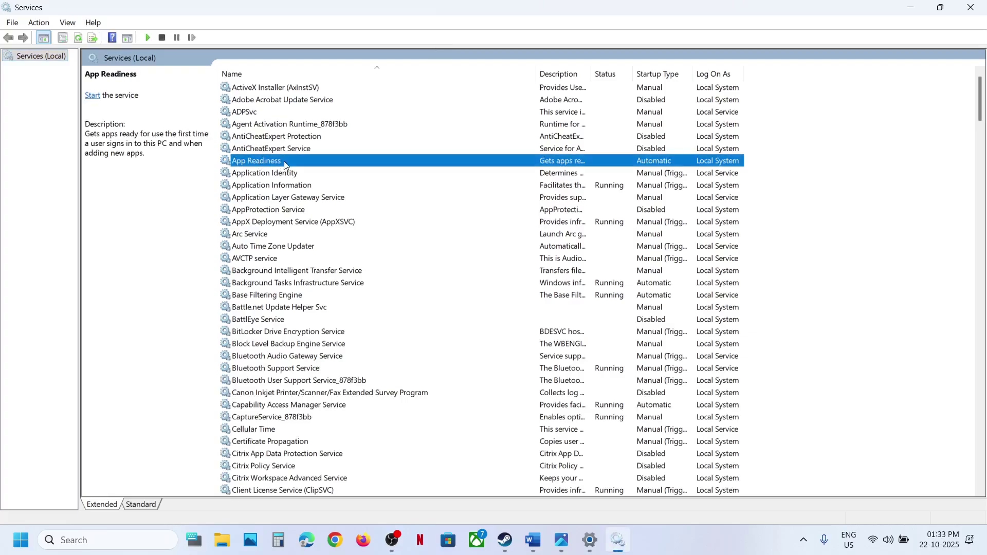
double_click(294, 162)
left_click(463, 254)
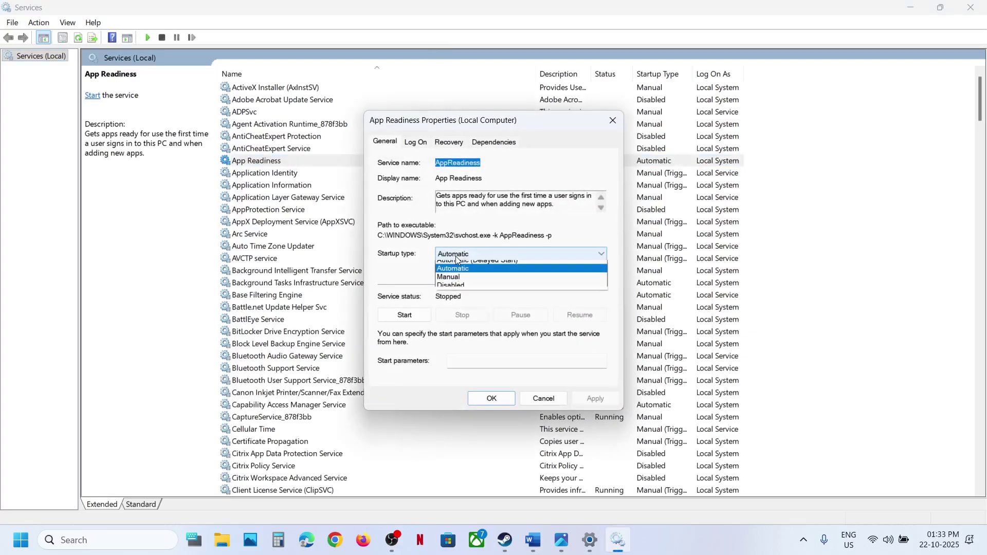
left_click(461, 282)
left_click(469, 254)
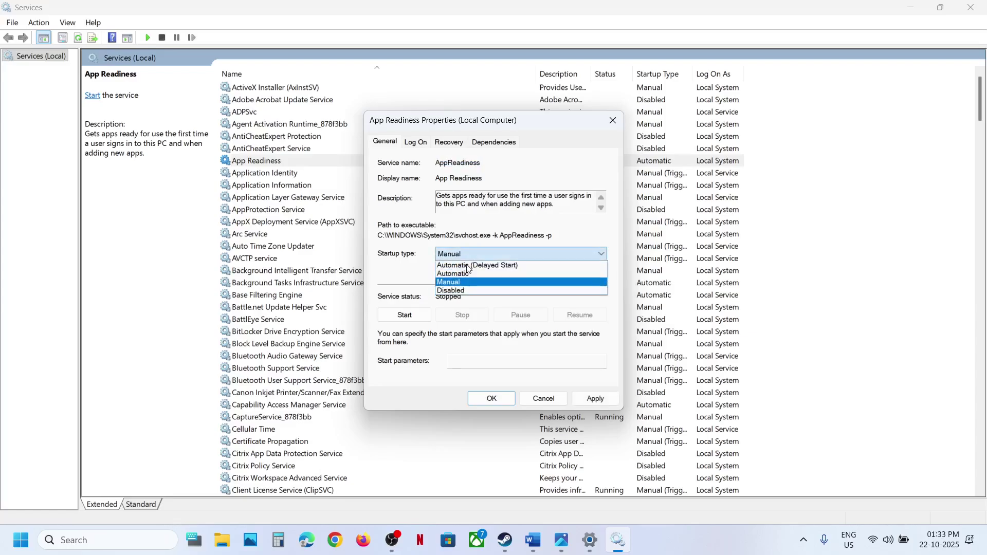
left_click(453, 274)
left_click(605, 402)
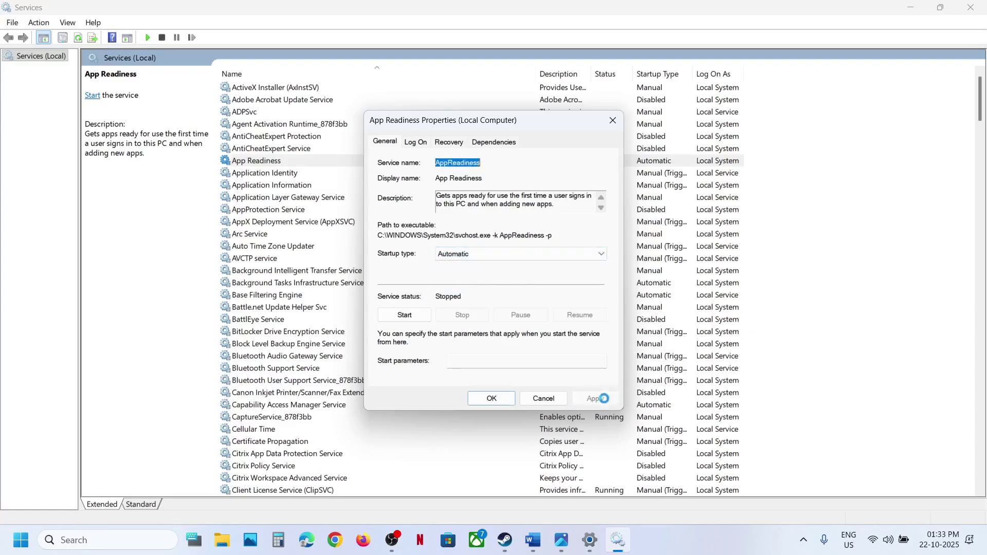
left_click(405, 314)
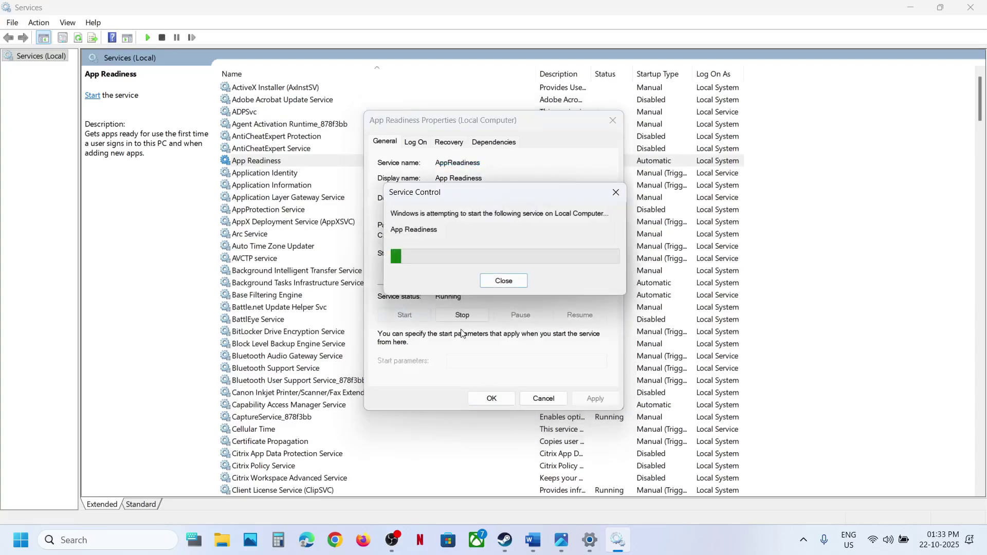
left_click(491, 399)
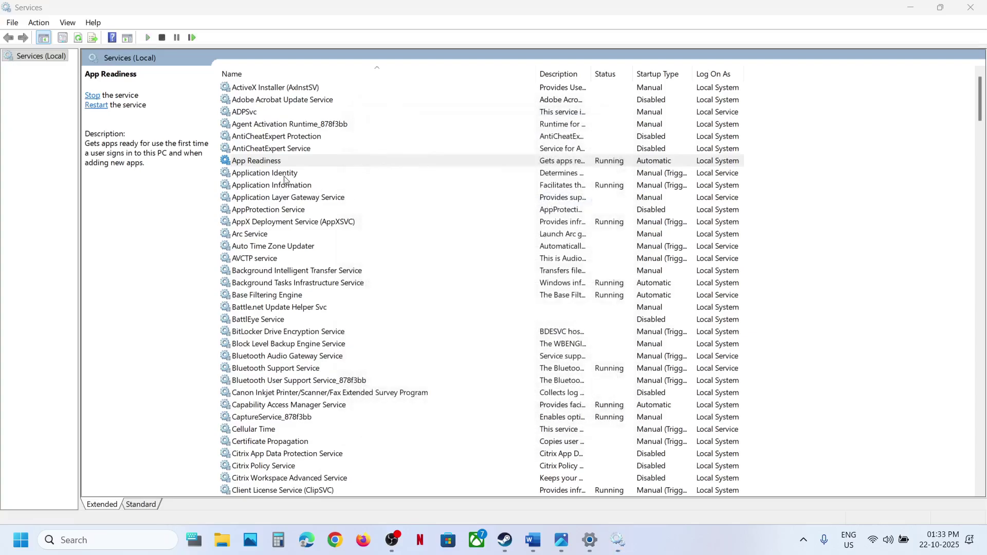
Restart the App Readiness service from its right-click menu.
left_click(278, 163)
right_click(277, 163)
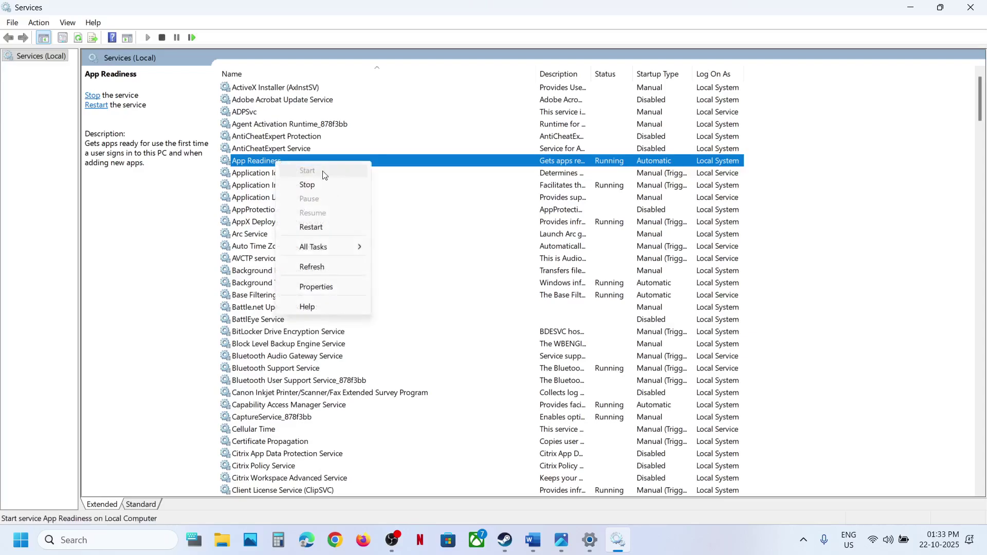
left_click(318, 228)
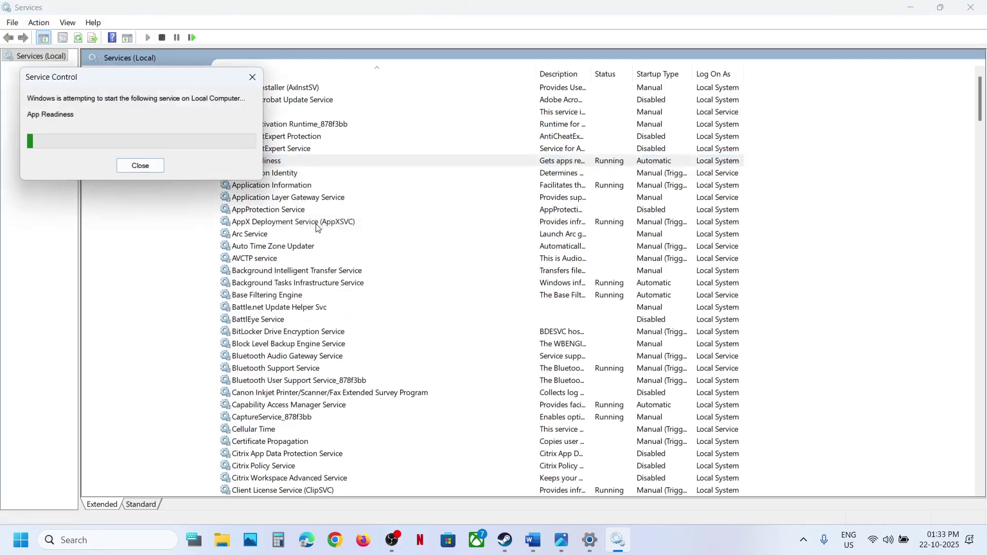
left_click(393, 349)
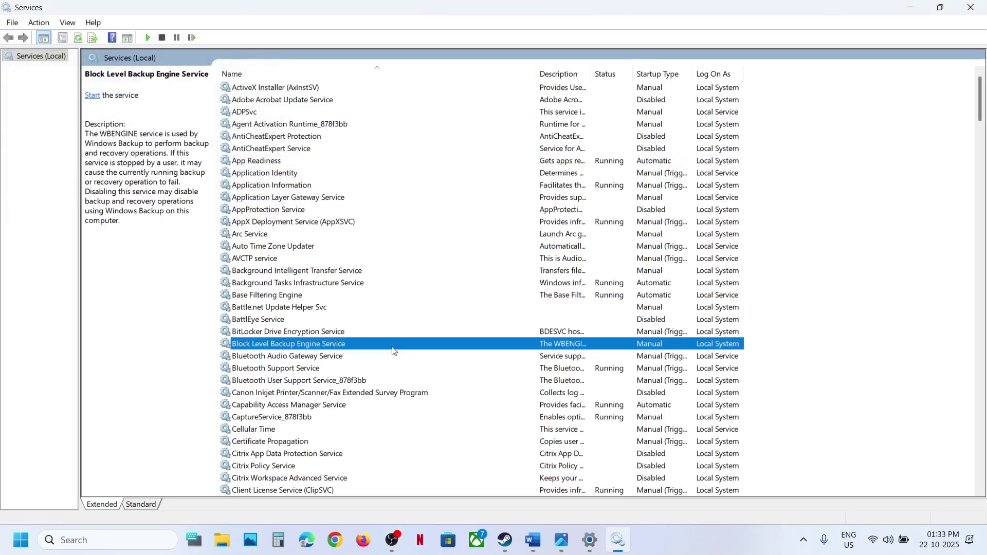
Set the Windows Update service startup type to Automatic and apply it.
key("w")
scroll(394, 351, "down", 10)
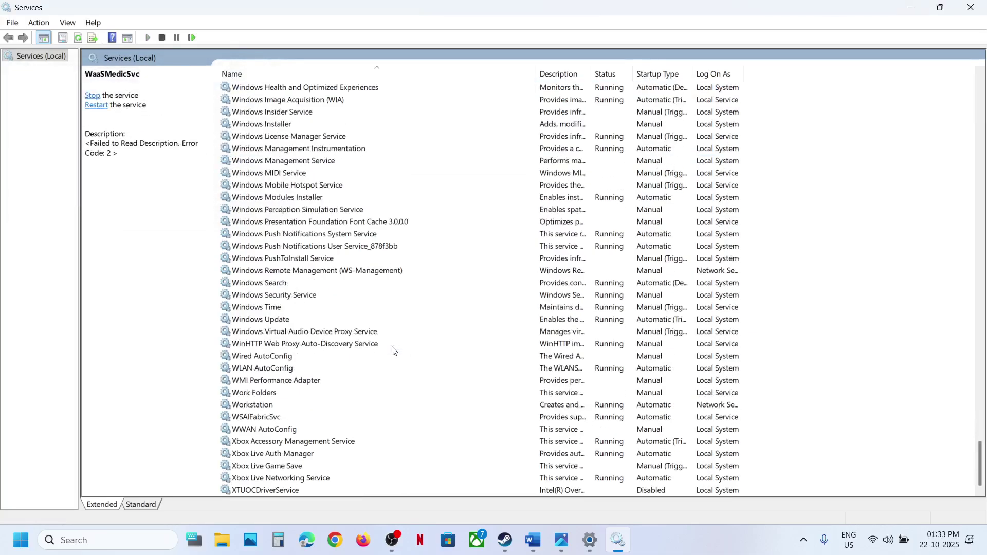
left_click(274, 320)
double_click(334, 318)
left_click(511, 254)
left_click(484, 274)
left_click(595, 398)
left_click(493, 399)
Restart the Windows Update service, then jump to Background Intelligent Transfer Service.
right_click(264, 319)
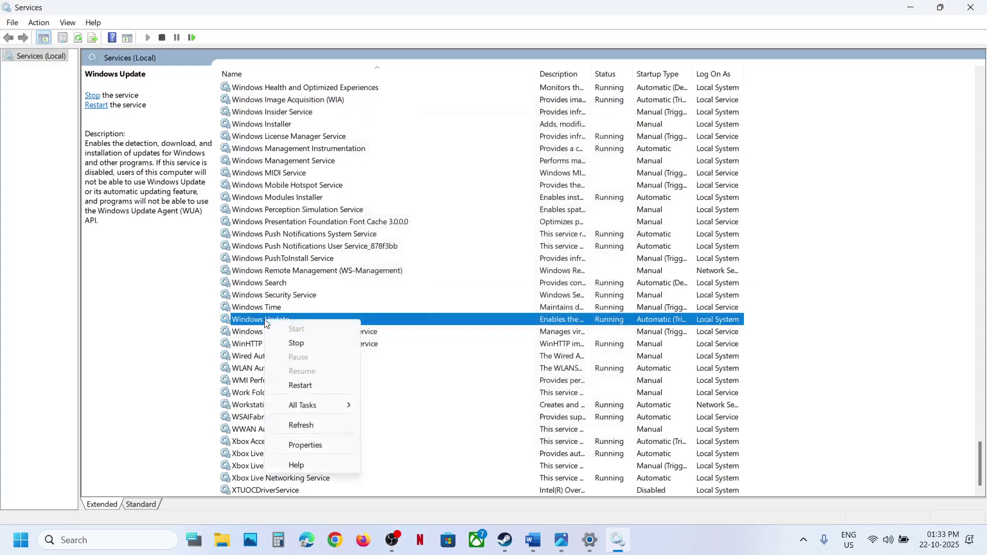
left_click(309, 384)
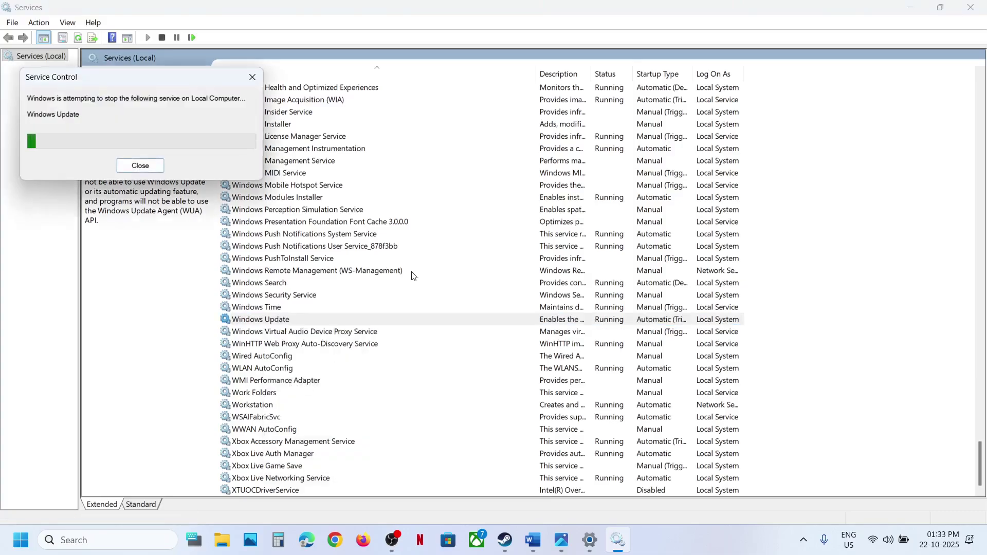
left_click(329, 213)
key("b")
scroll(329, 213, "up", 2)
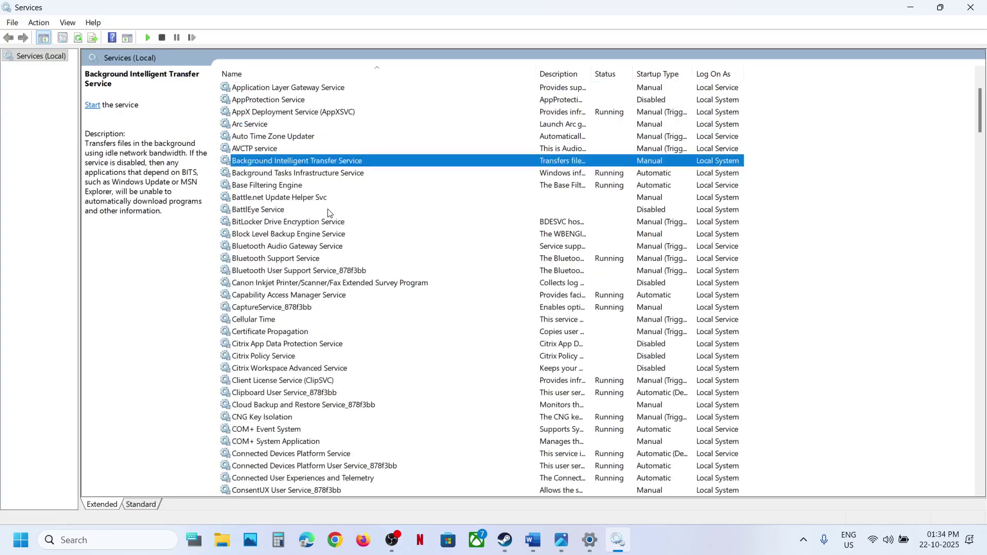
Set Background Intelligent Transfer Service to Automatic, start it, and close Services.
double_click(365, 164)
left_click(489, 251)
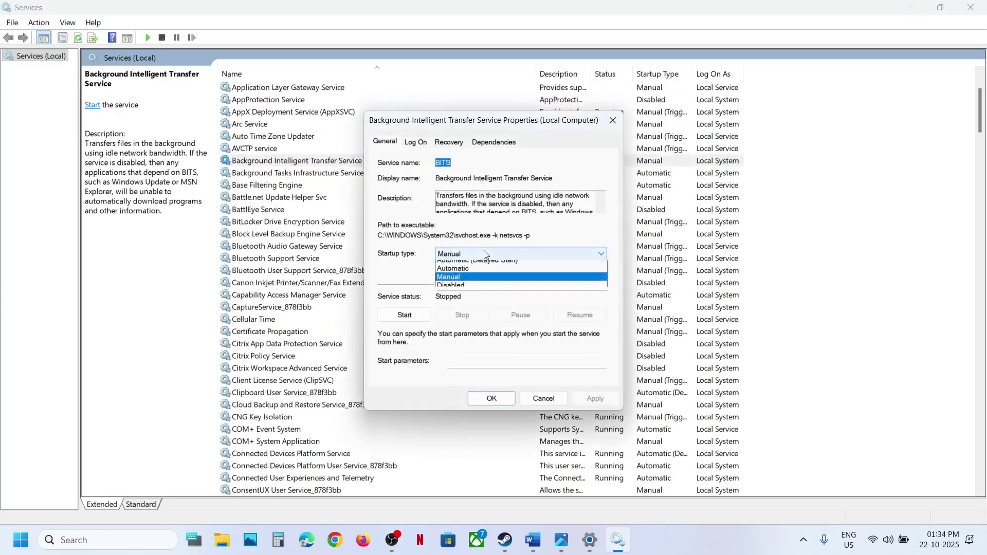
left_click(468, 274)
left_click(587, 398)
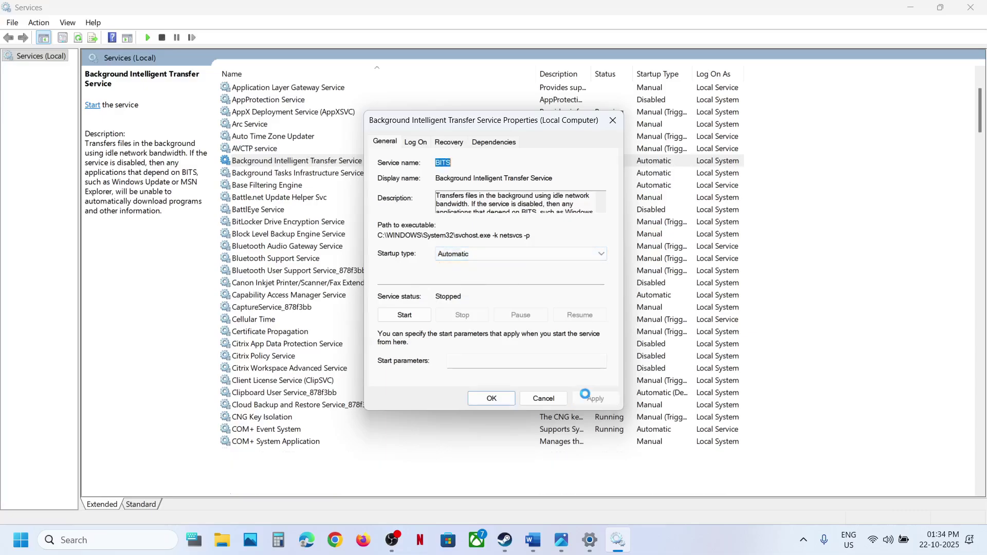
left_click(406, 315)
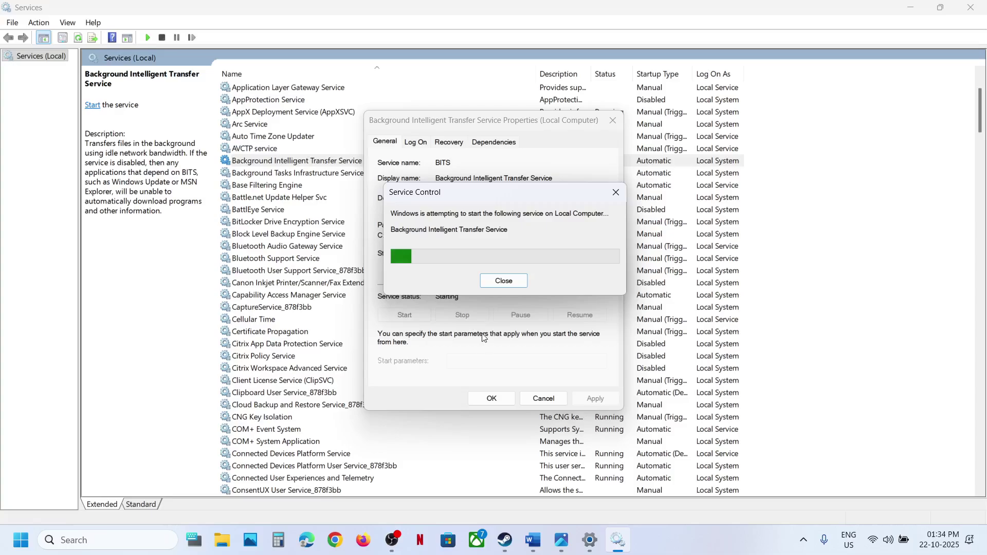
left_click(492, 400)
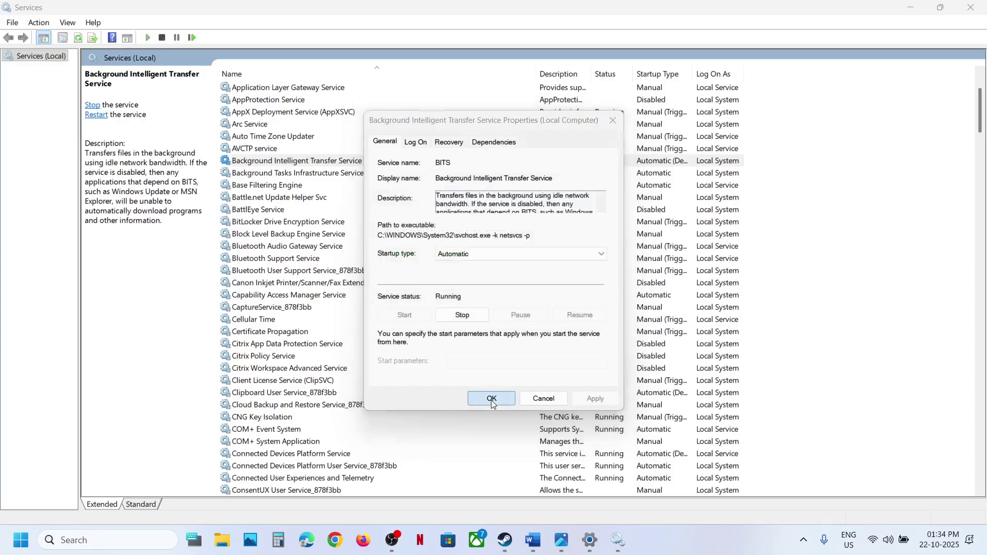
left_click(291, 212)
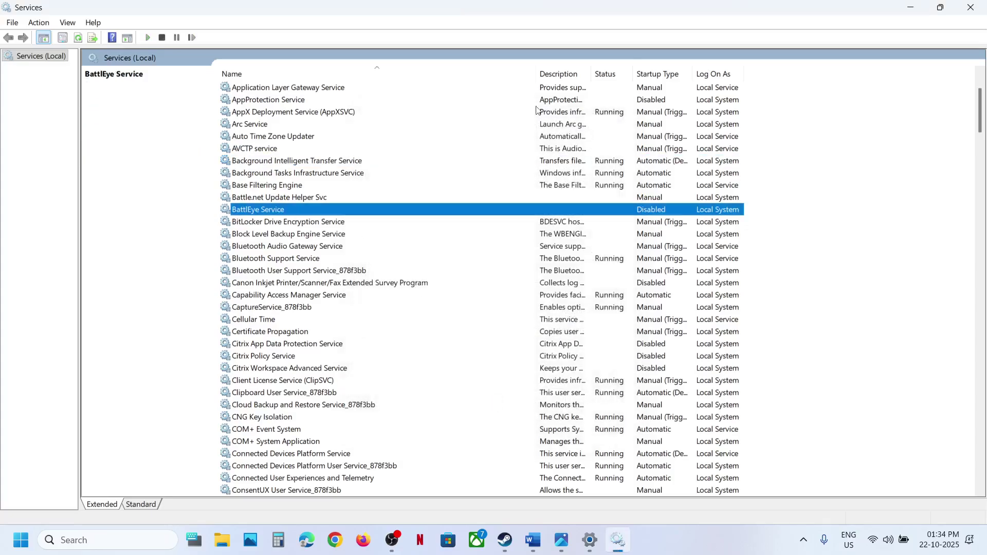
left_click(971, 8)
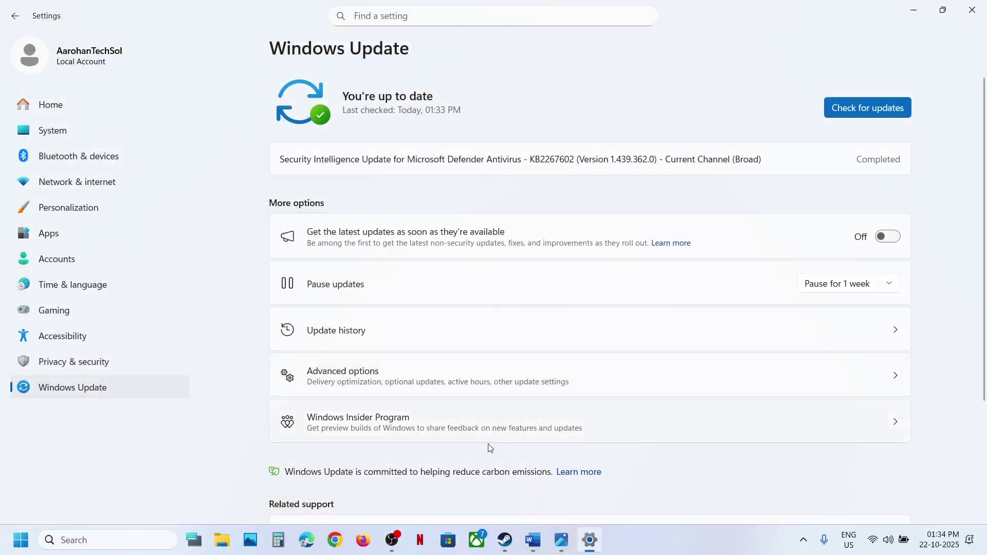
Scroll the Word guide down to the sfc and DISM repair commands.
left_click(536, 530)
scroll(388, 342, "down", 6)
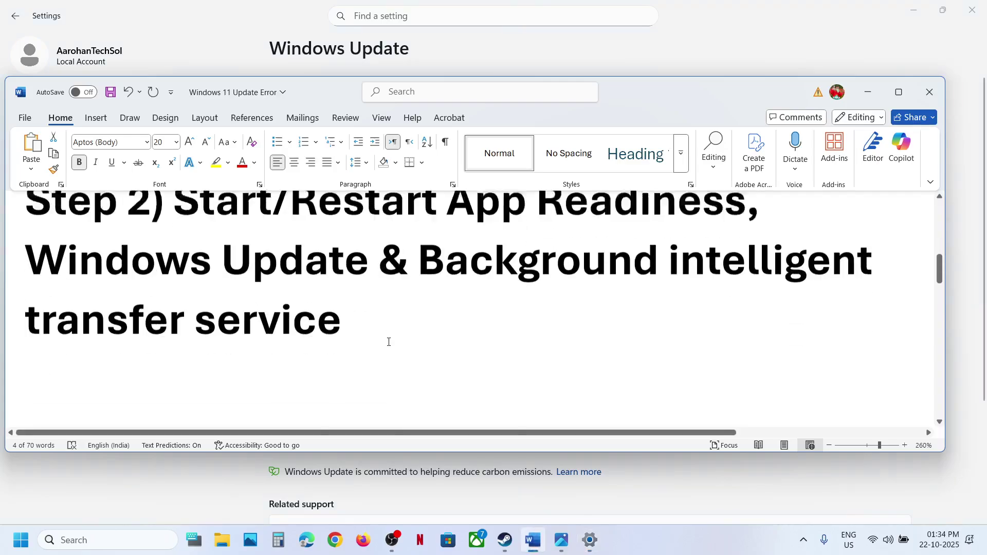
scroll(388, 342, "down", 2)
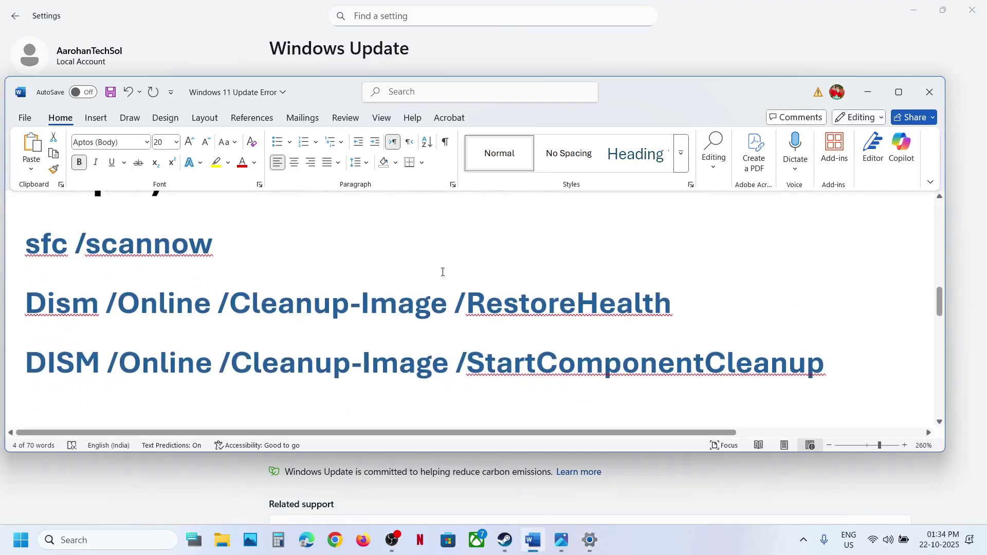
Launch Command Prompt as administrator from a 'cmd' search, approving the UAC prompt.
left_click(144, 538)
type("cmd")
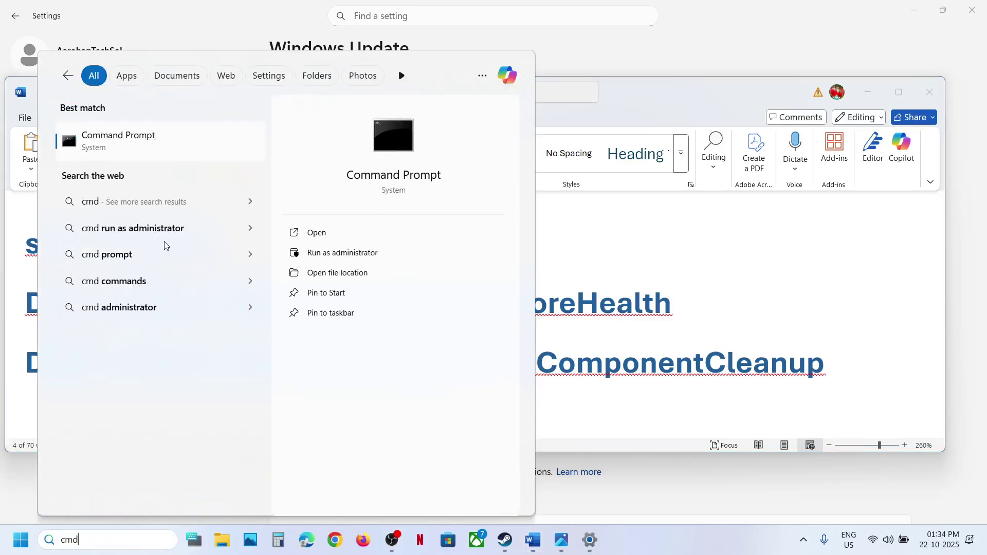
right_click(128, 149)
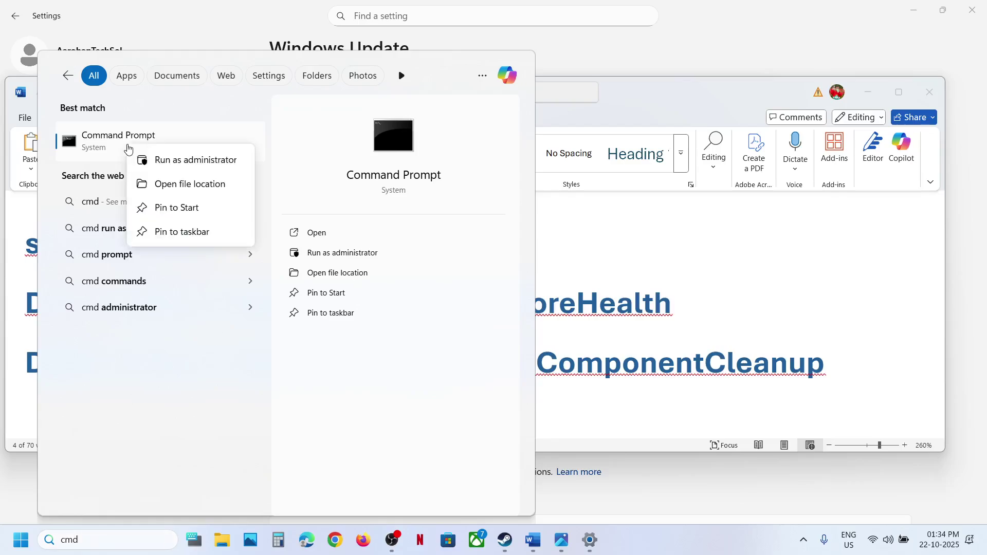
left_click(177, 168)
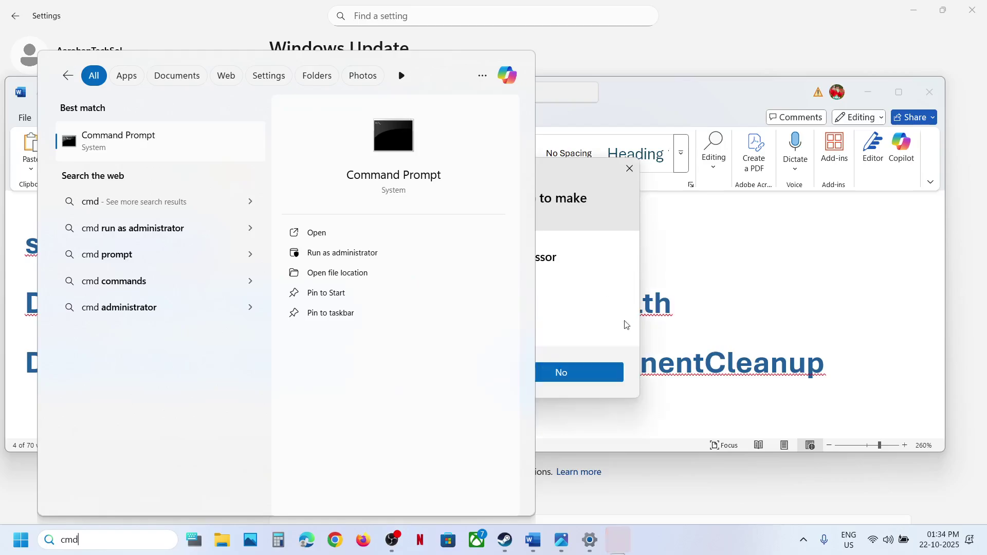
left_click(440, 373)
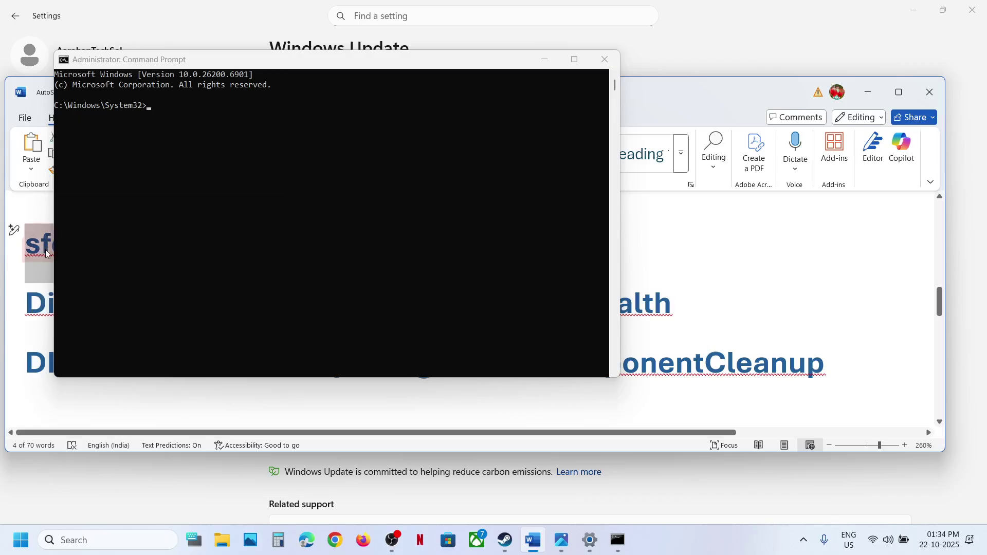
Paste and run sfc /scannow in the administrator Command Prompt.
left_click(291, 138)
type("sfc /scannow")
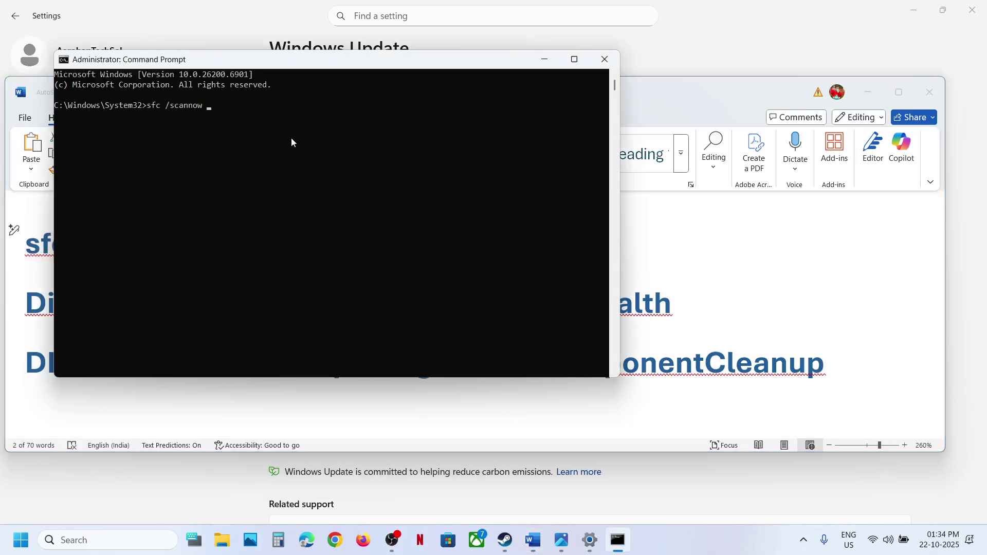
key("Return")
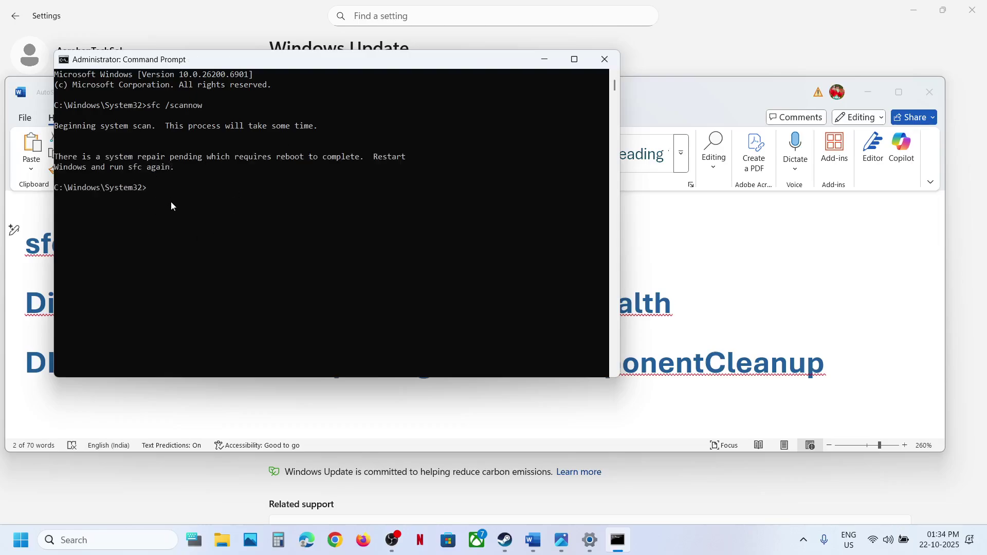
Copy the Dism /Online /Cleanup-Image /RestoreHealth line from the guide and run it.
left_click(715, 285)
triple_click(394, 309)
key("super+c")
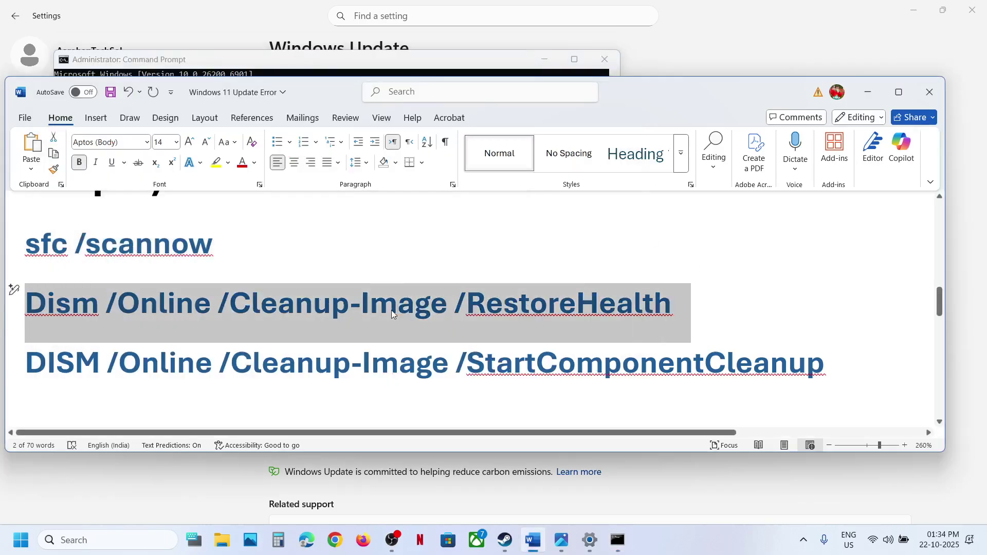
left_click(623, 548)
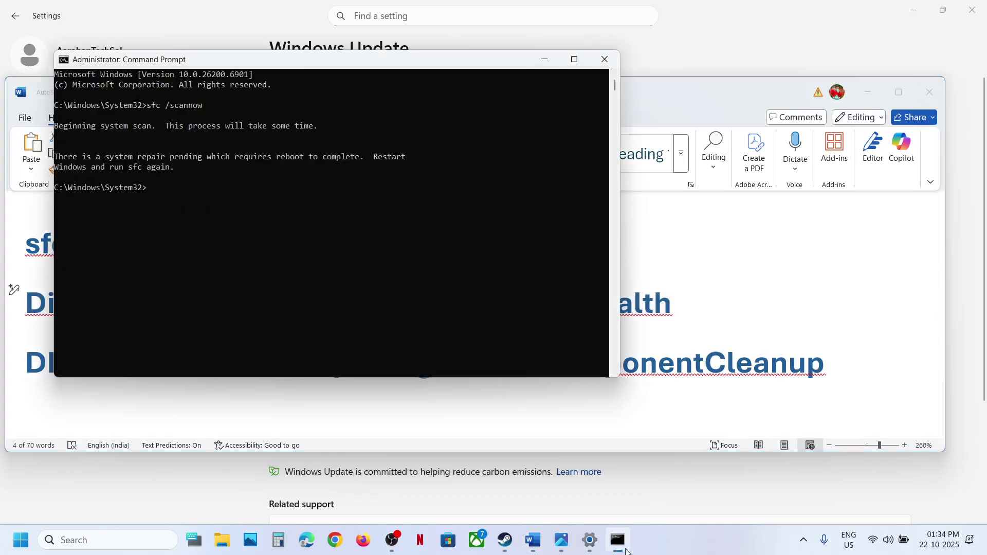
left_click(294, 252)
right_click(294, 252)
key("Return")
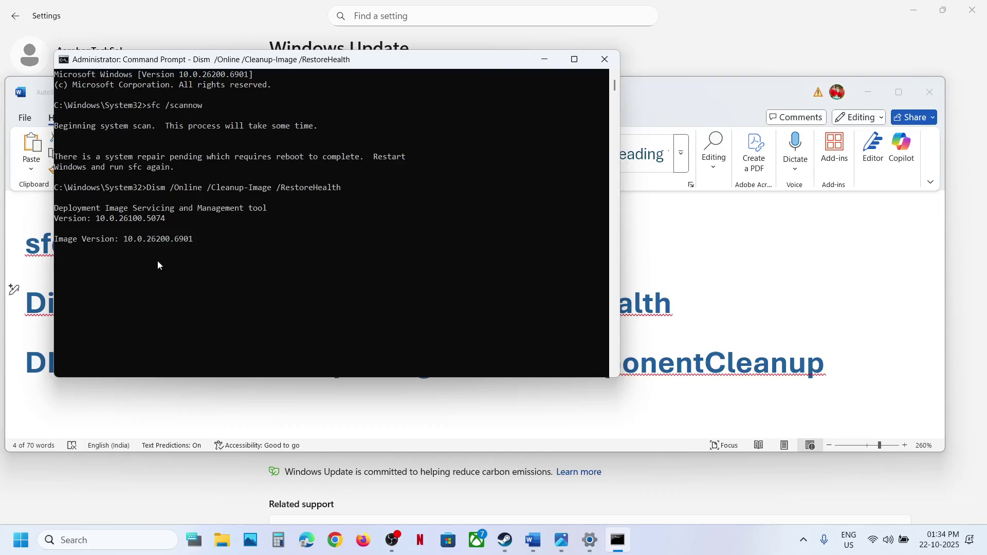
Select the DISM StartComponentCleanup line in the guide while the RestoreHealth scan runs.
left_click(754, 290)
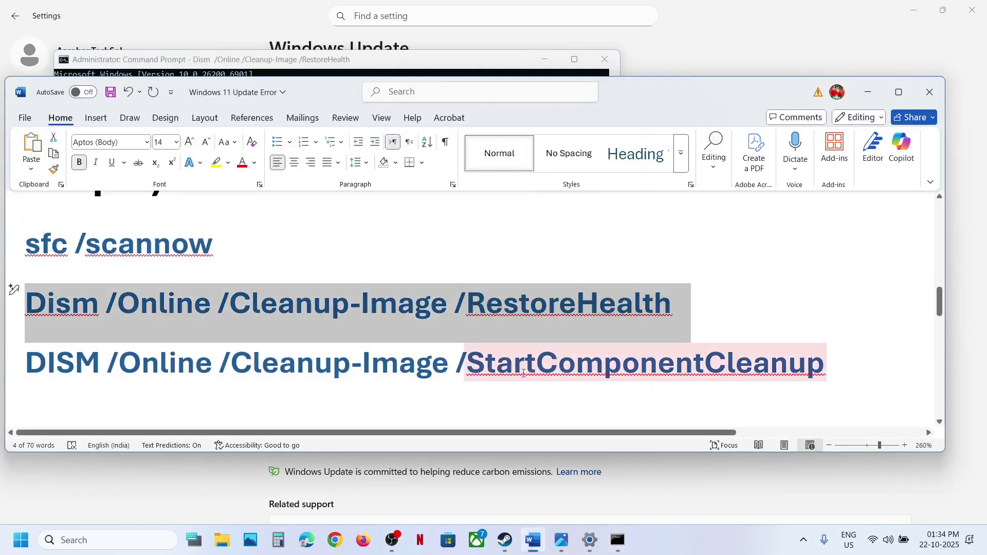
triple_click(436, 370)
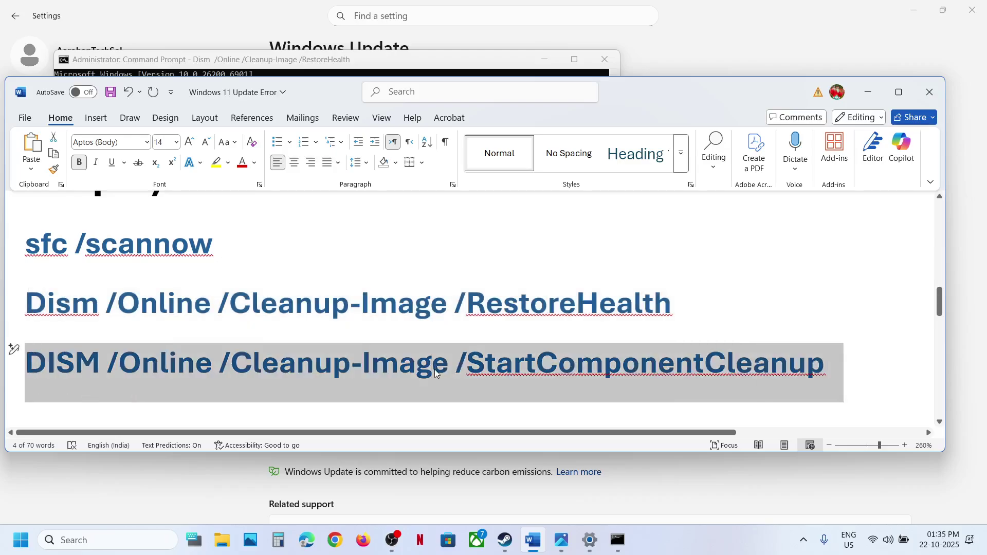
left_click(619, 552)
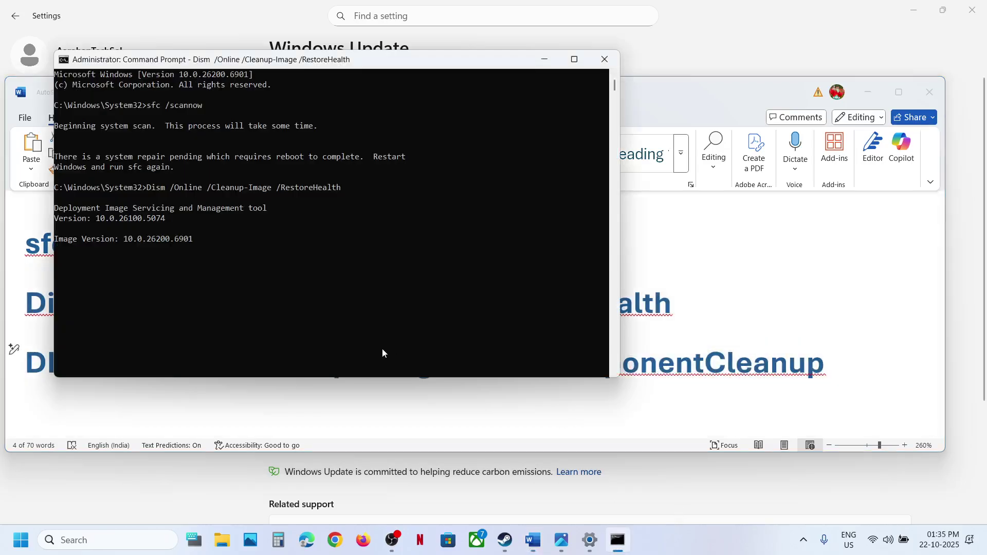
left_click(712, 307)
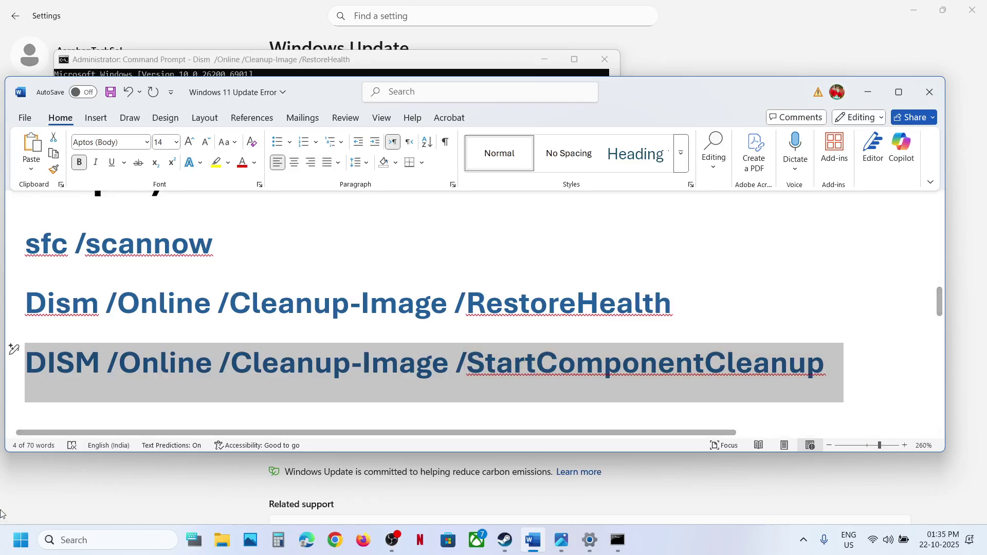
left_click(6, 546)
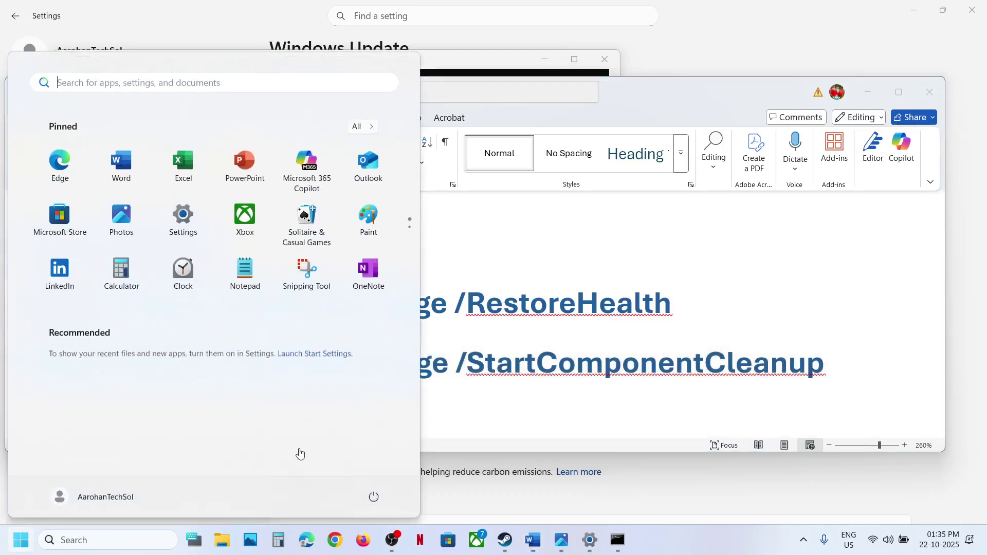
Open the guide's Step 4 Microsoft Update Catalog link in Chrome, then bring up Windows Update settings.
left_click(368, 496)
left_click(592, 264)
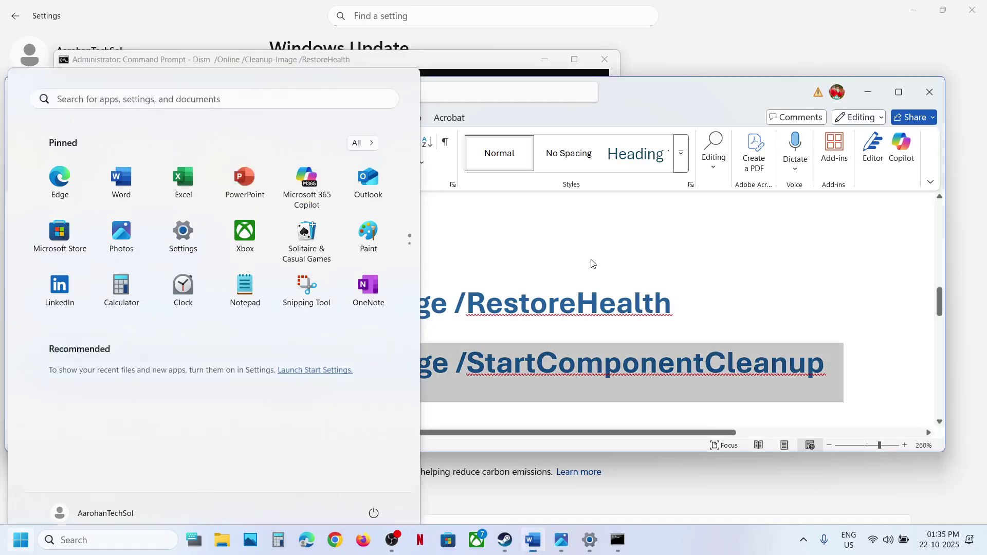
scroll(386, 334, "down", 5)
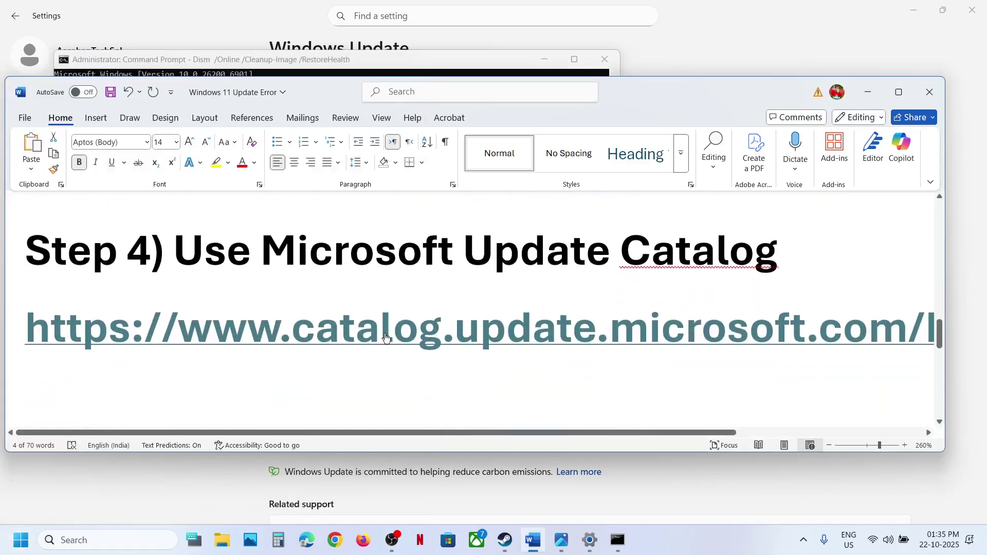
left_click(347, 343, "ctrl")
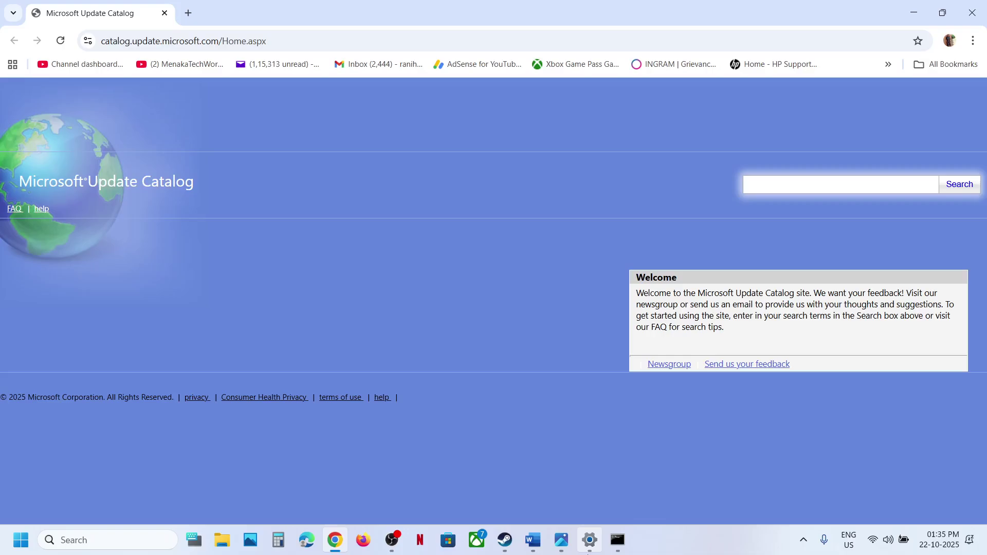
left_click(589, 541)
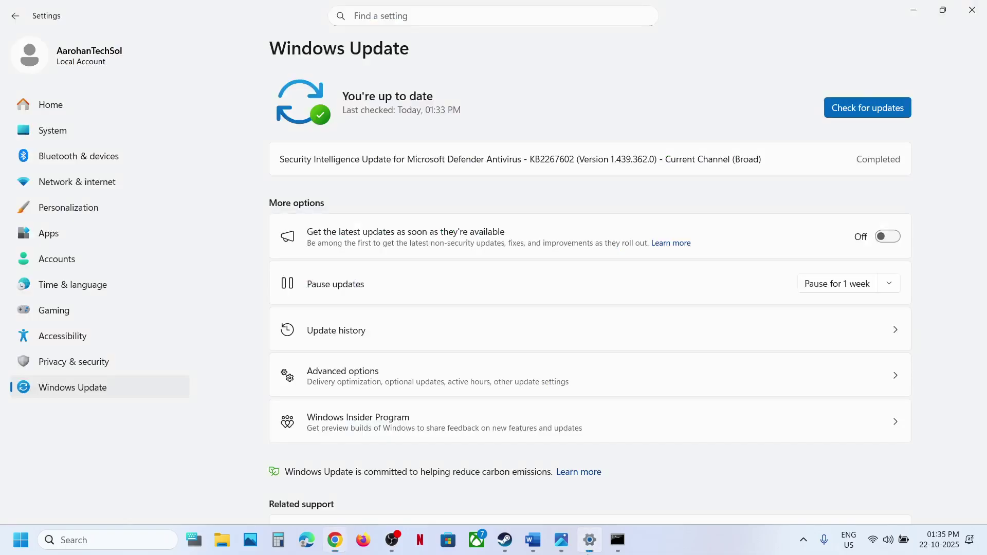
Copy KB5070773 from Update history and search the Update Catalog for it, showing 5 results.
left_click(332, 332)
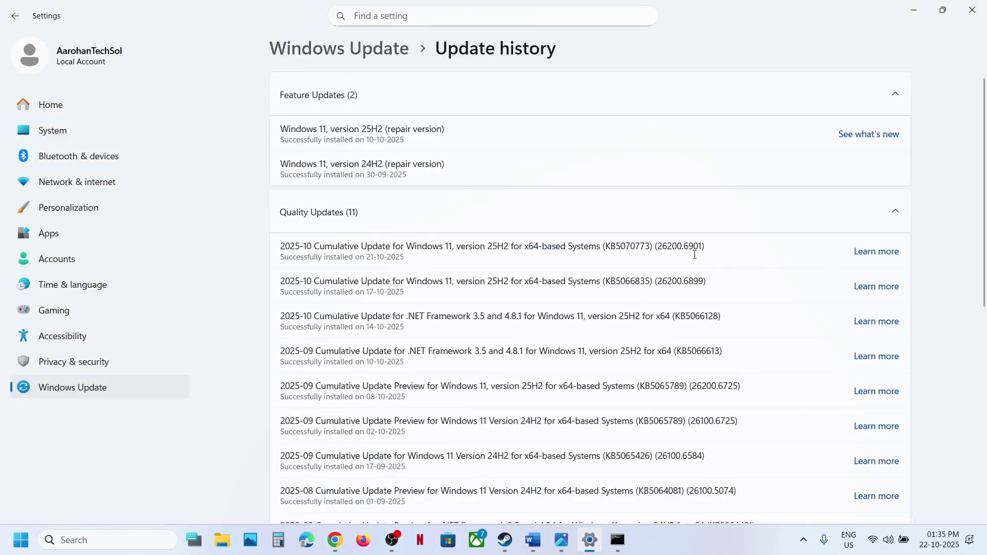
double_click(624, 247)
key("ctrl+c")
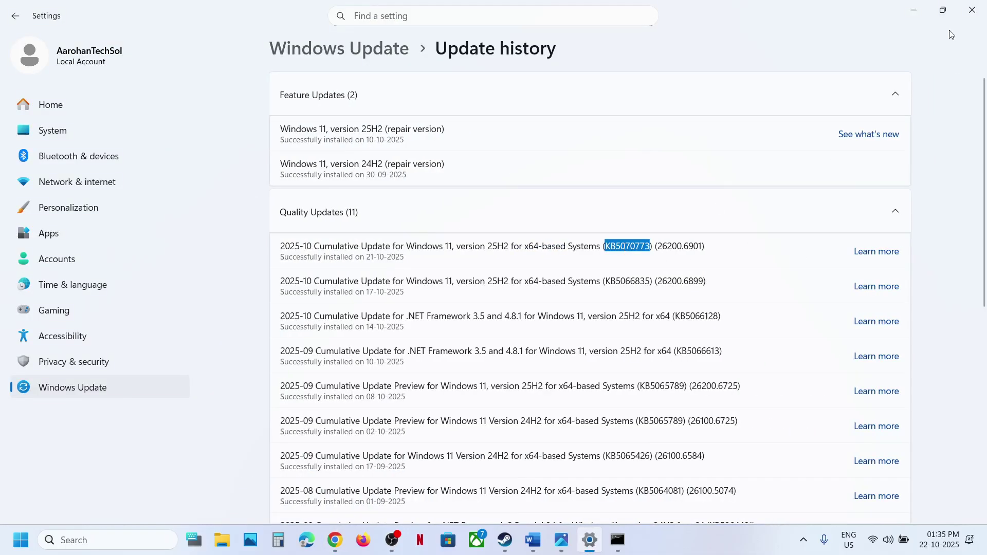
left_click(921, 16)
left_click(850, 184)
key("ctrl+v")
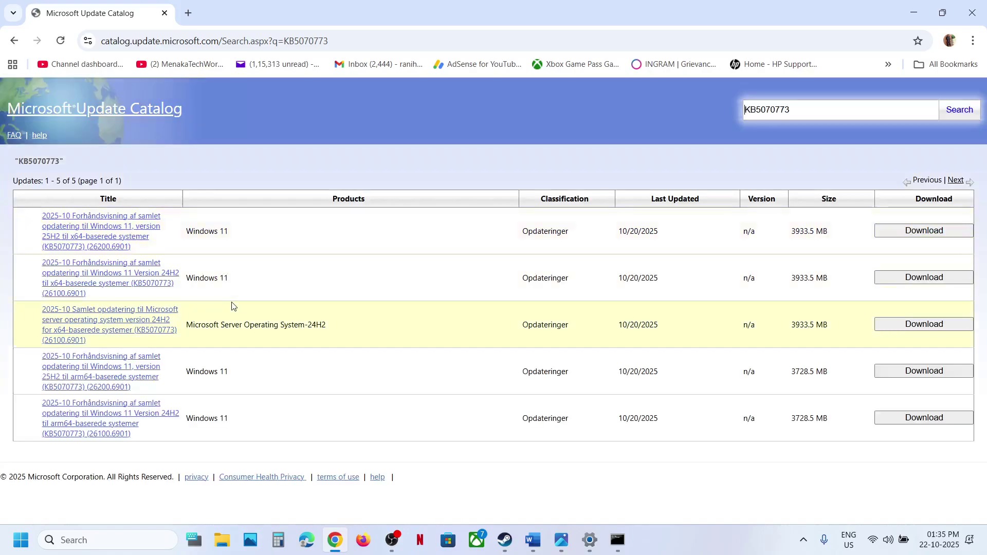
Translate the KB5070773 catalog results into English, then search Windows for winver.
left_click(974, 41)
left_click(849, 364)
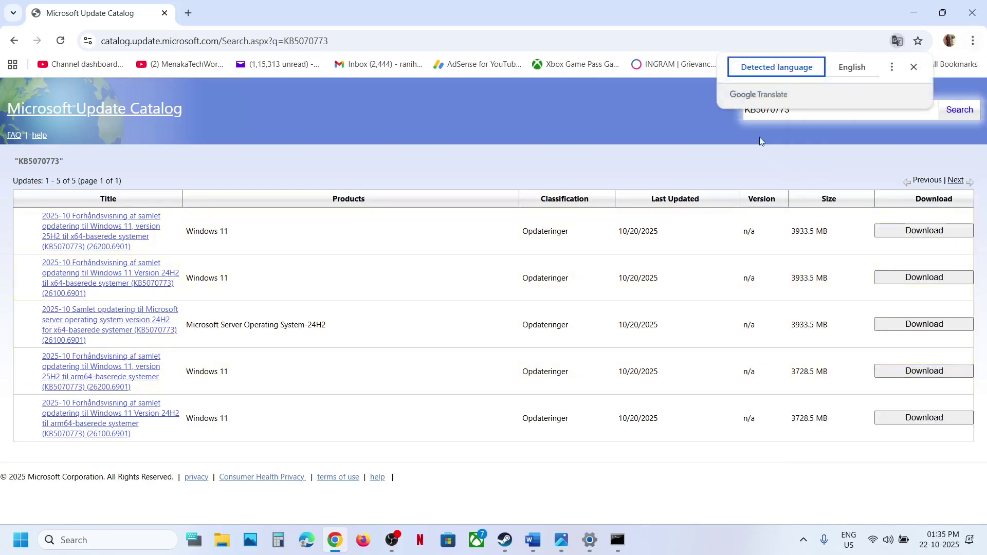
left_click(847, 70)
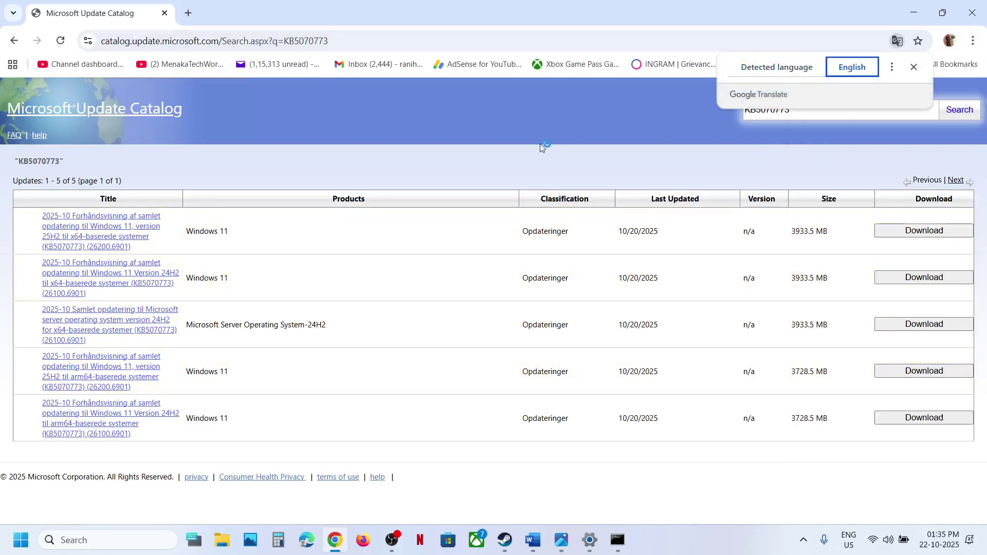
left_click(90, 537)
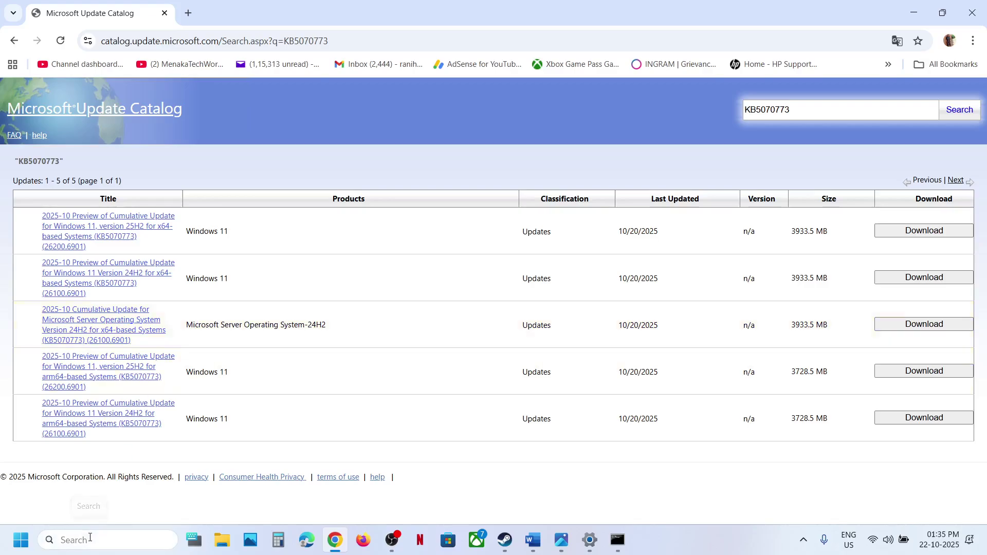
type("winver")
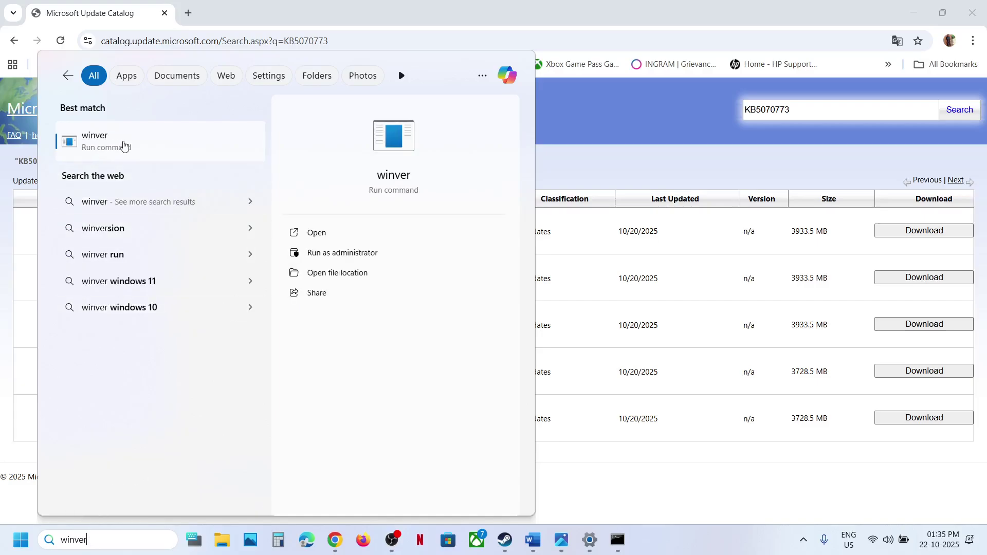
Check that About Windows shows Version 25H2, OS Build 26200.6901, then return to Settings.
left_click(123, 147)
left_click_drag(156, 36, 527, 182)
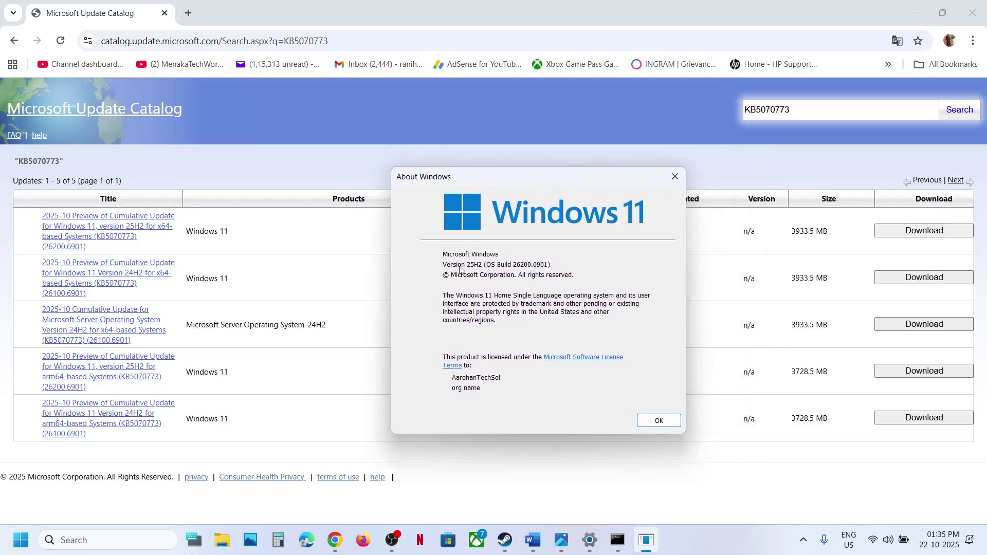
left_click(647, 421)
key("alt+Tab")
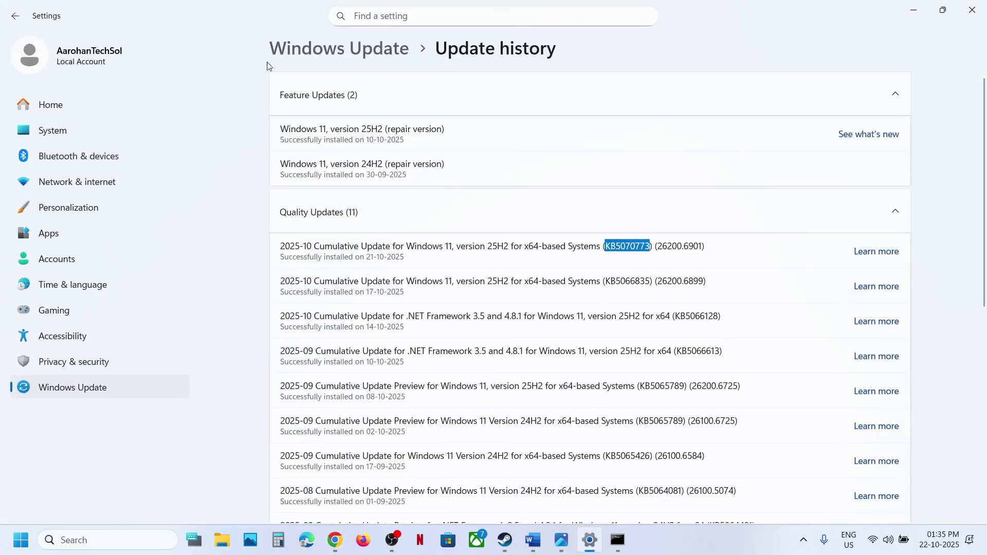
Confirm the System > About page lists a 64-bit, x64-based system type, then close Settings.
left_click(66, 136)
scroll(509, 348, "down", 10)
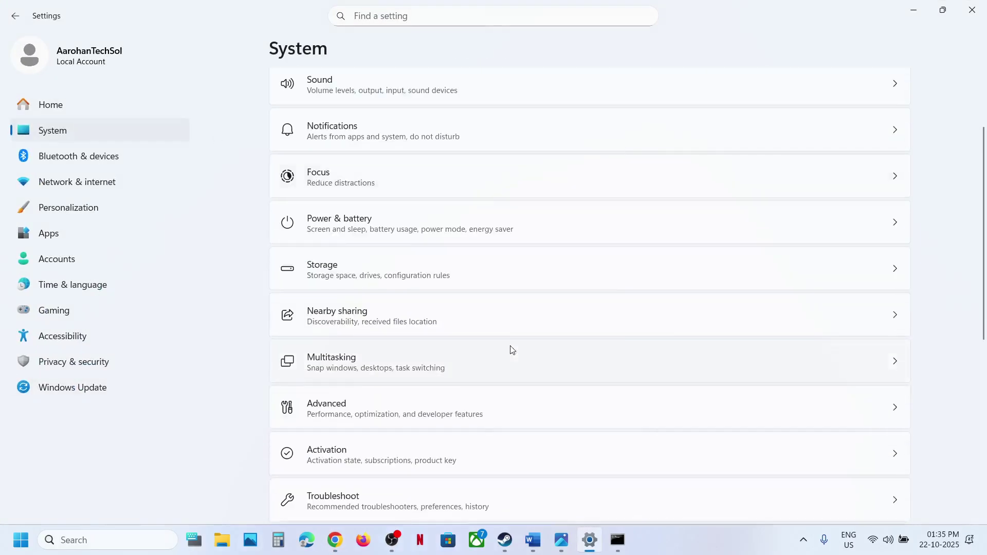
left_click(338, 451)
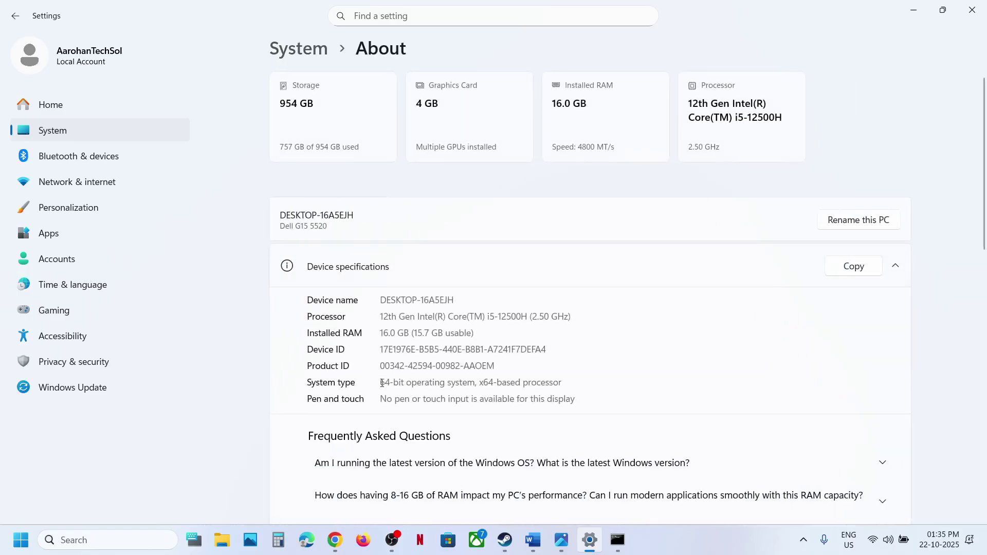
left_click_drag(382, 383, 615, 399)
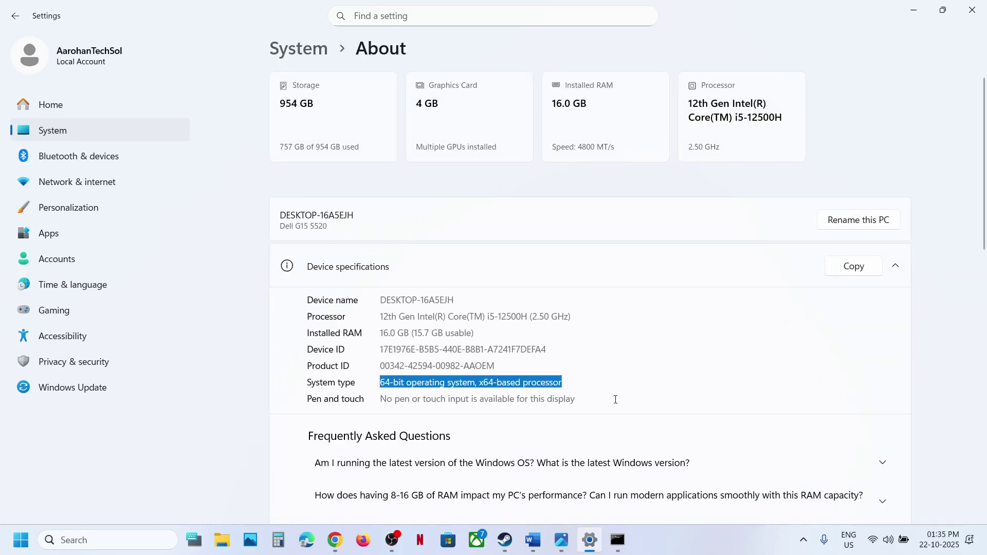
left_click(973, 19)
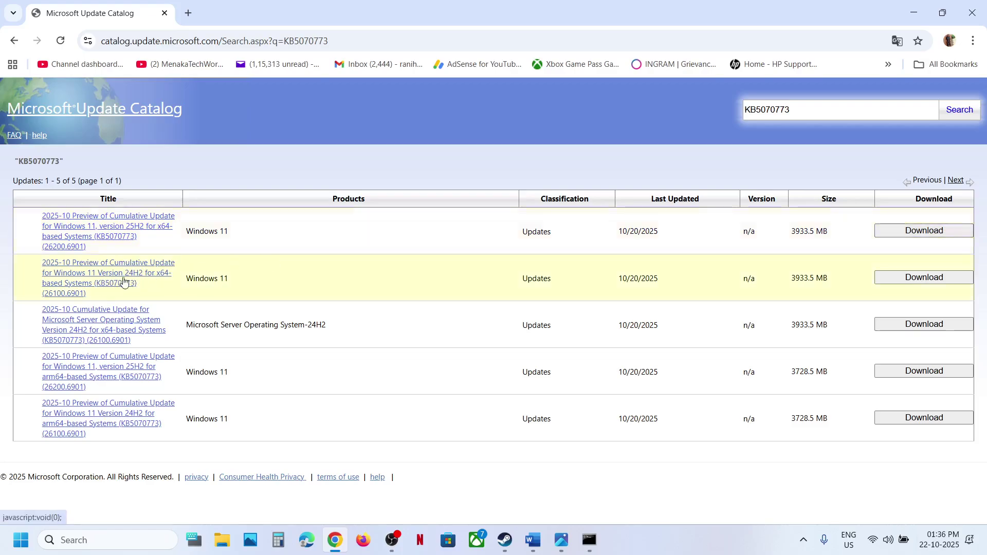
Start downloading the 25H2 x64 KB5070773 .msu package and check its roughly 3.3 GB progress.
left_click(926, 232)
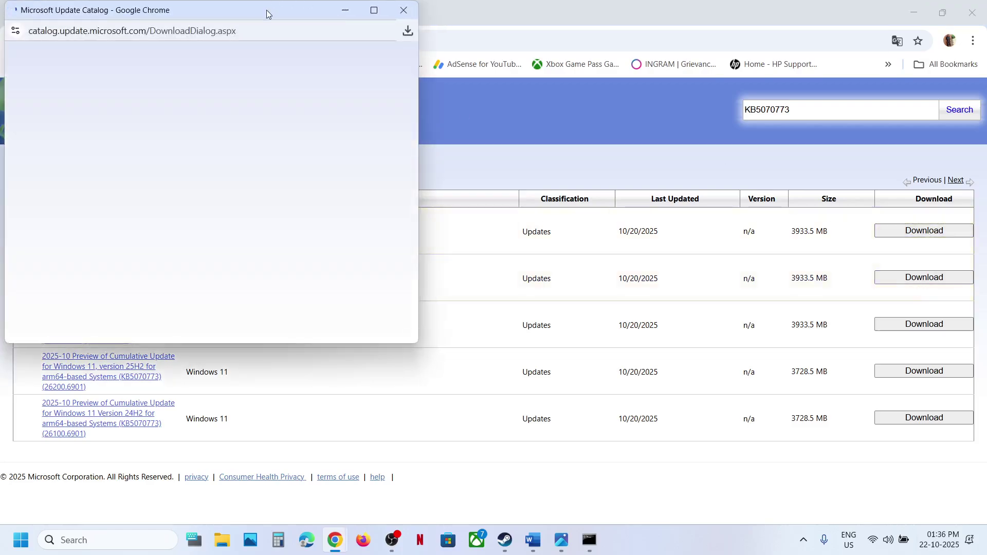
left_click_drag(265, 13, 562, 132)
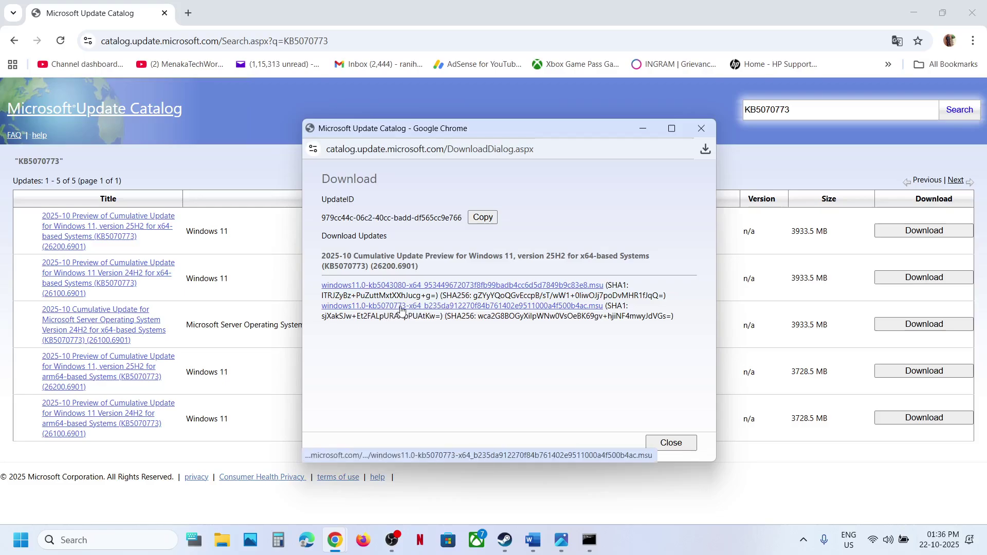
left_click(401, 308)
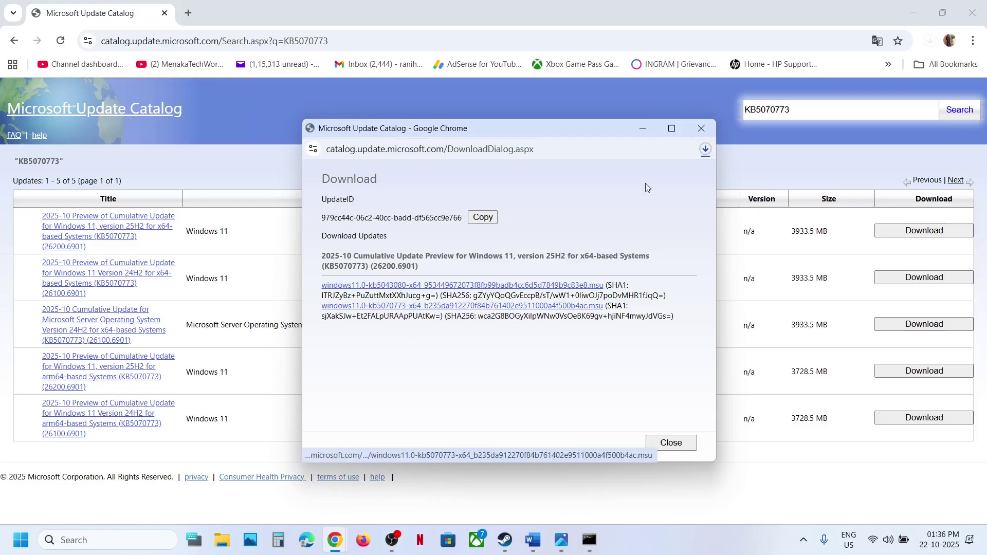
left_click(706, 150)
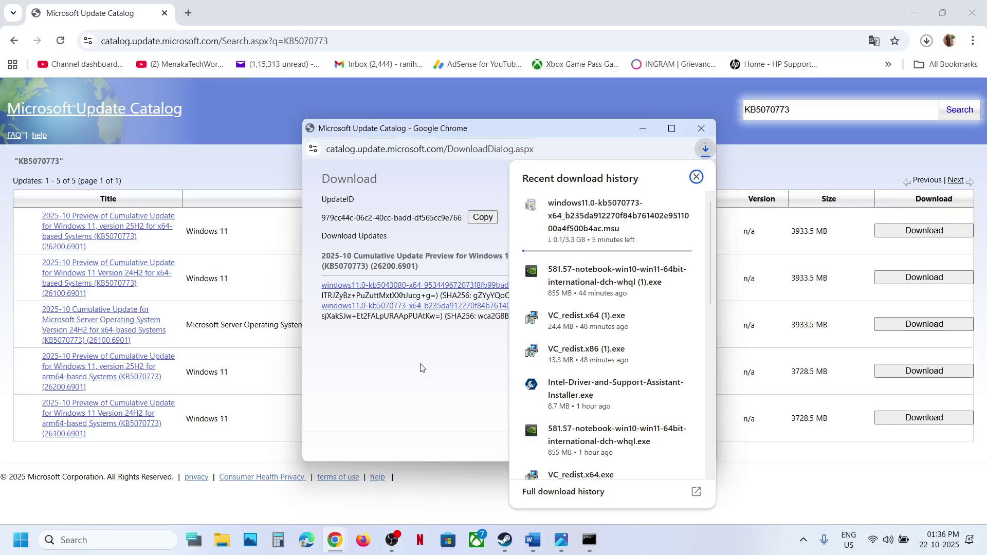
mouse_move(560, 227)
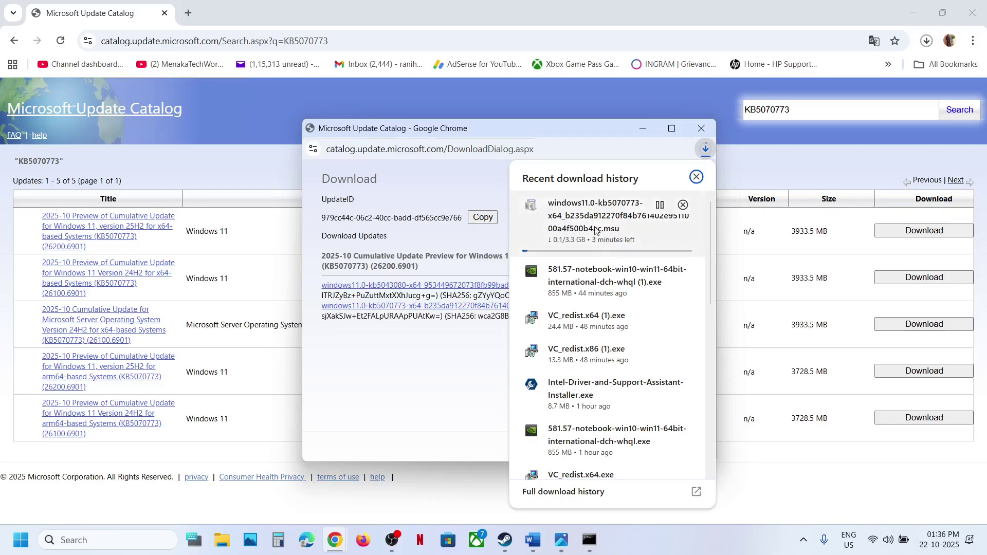
left_click(427, 346)
left_click(30, 537)
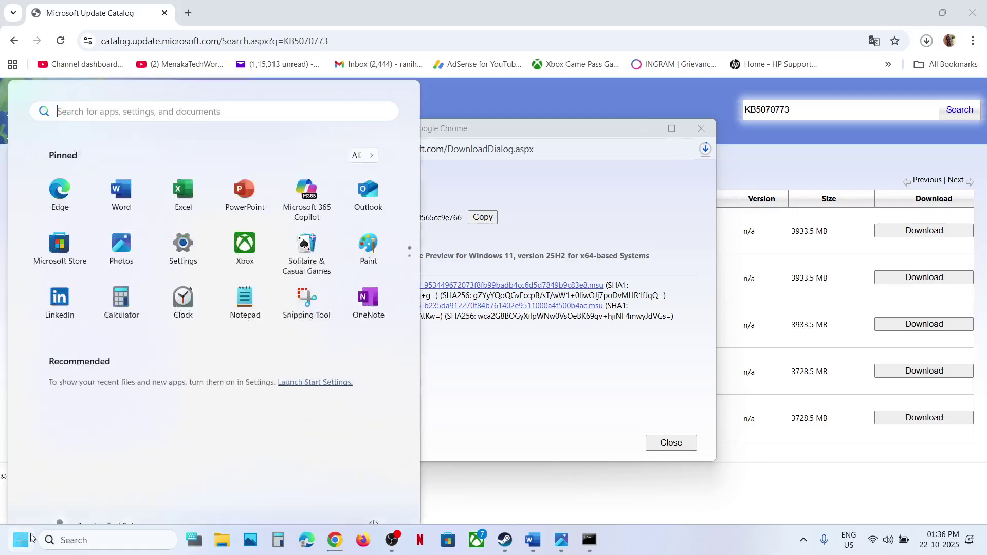
Leave the Start power options without restarting and find Step 5 'Fix Problems Using Windows Update' in Word.
left_click(374, 495)
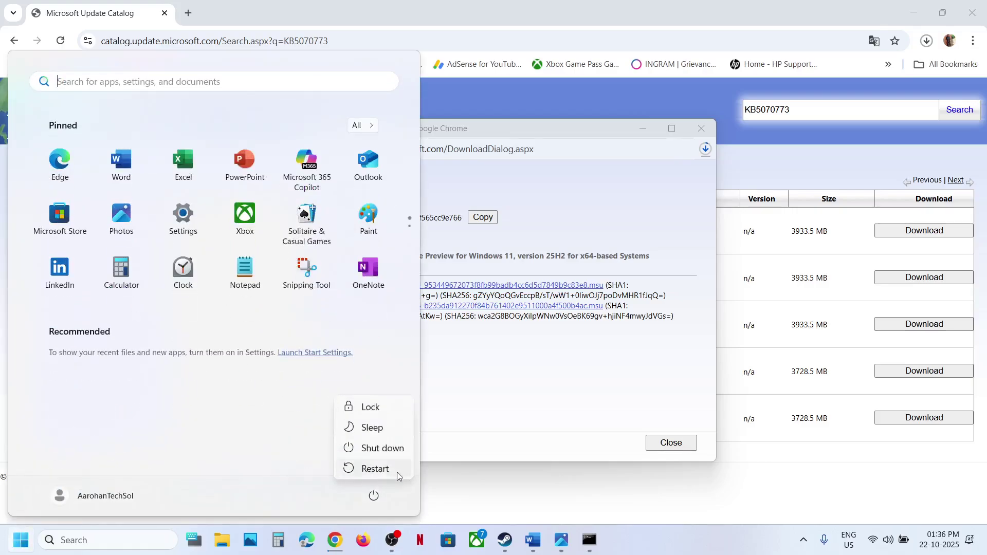
left_click(397, 475)
left_click(534, 540)
scroll(342, 325, "down", 8)
left_click_drag(421, 286, 436, 331)
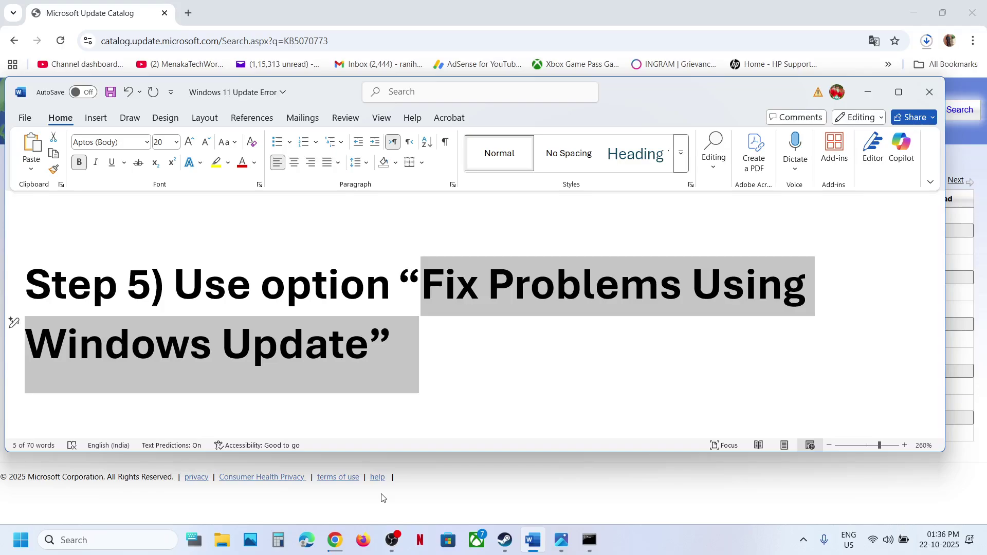
Check for updates in Windows Update, then go through Advanced options to the Recovery page.
key("super+i")
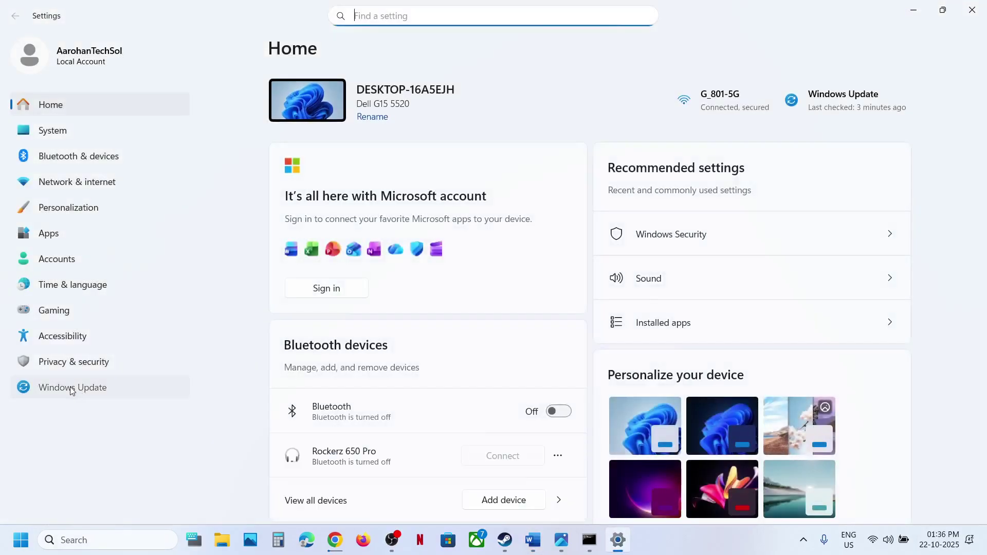
left_click(80, 390)
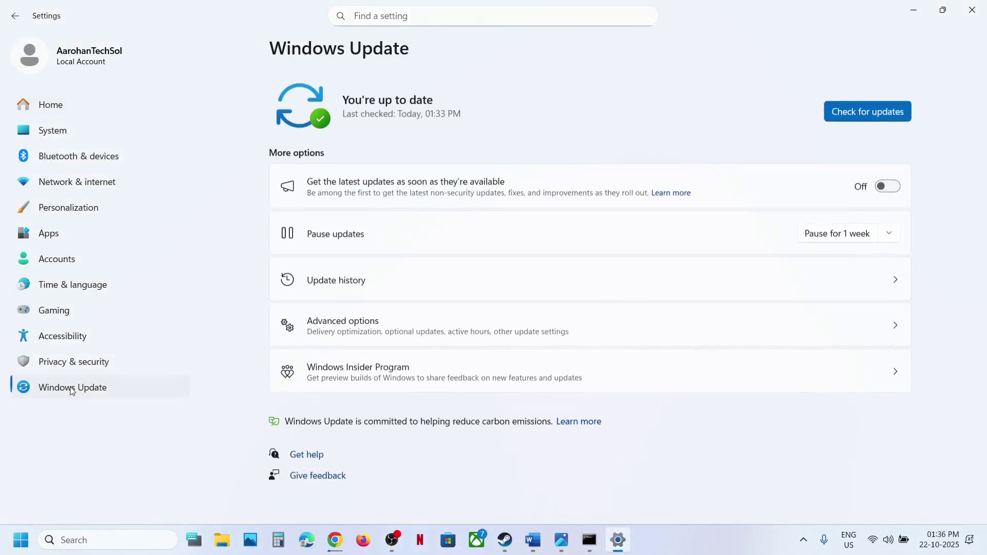
left_click(866, 108)
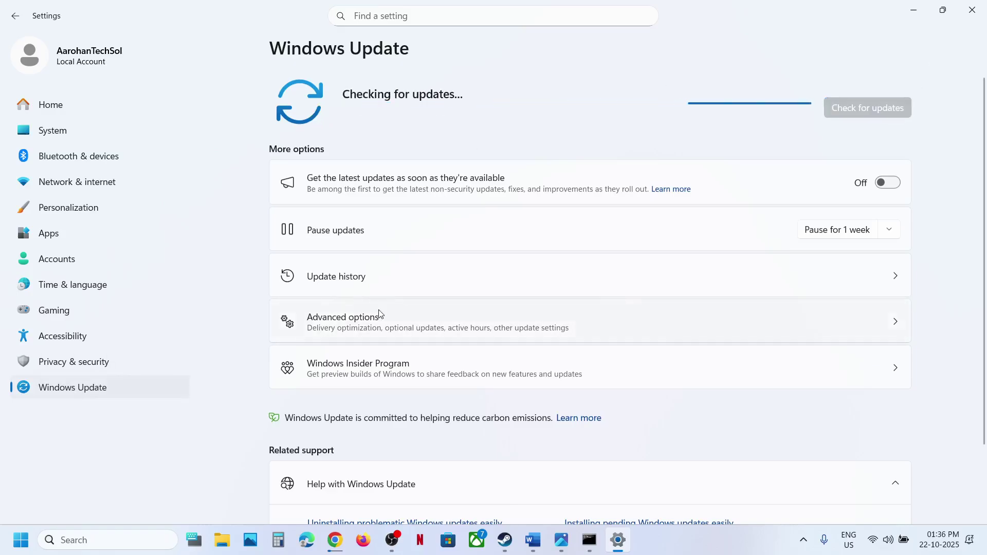
left_click(351, 329)
scroll(444, 309, "down", 3)
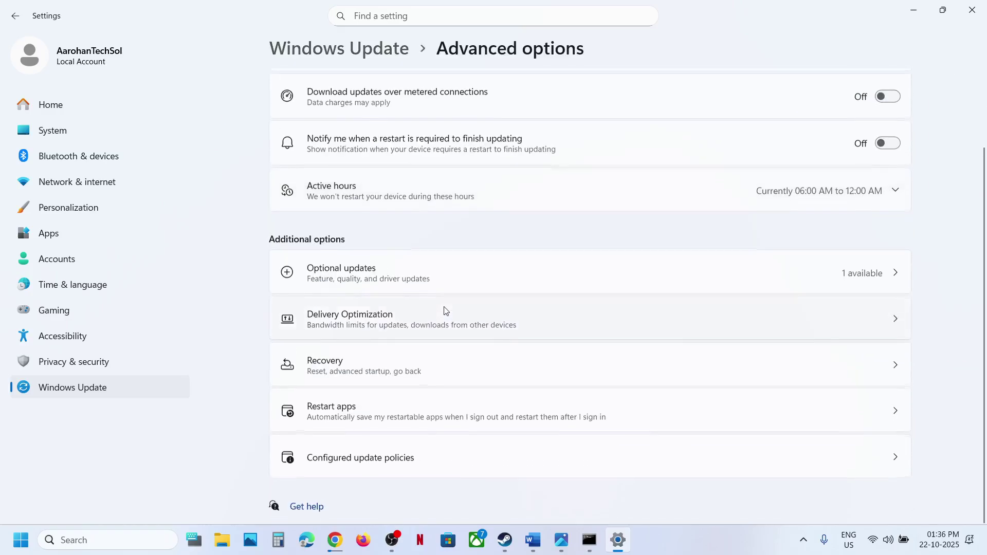
left_click(374, 356)
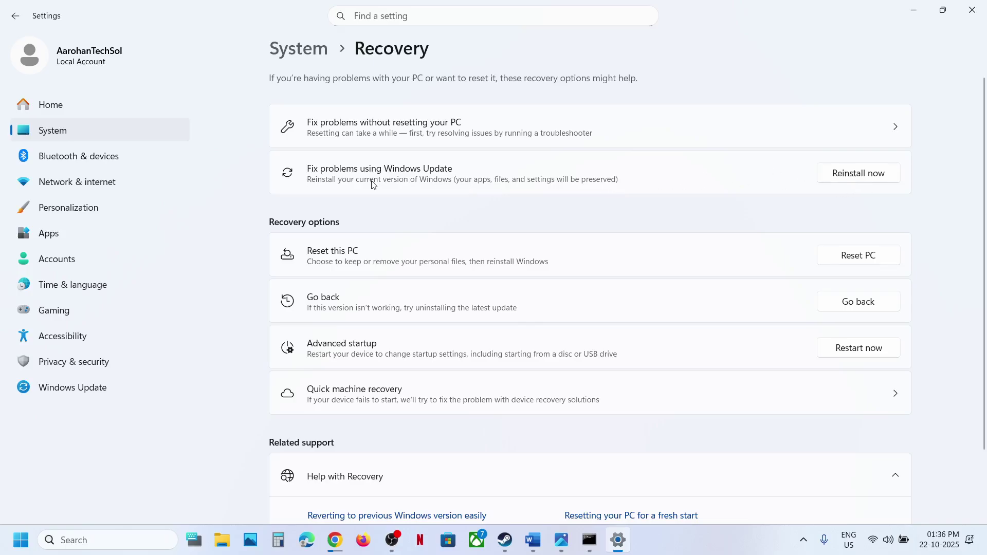
Review the Windows Update history, then show Step 6's Media Creation Tool download link in Word.
left_click(98, 388)
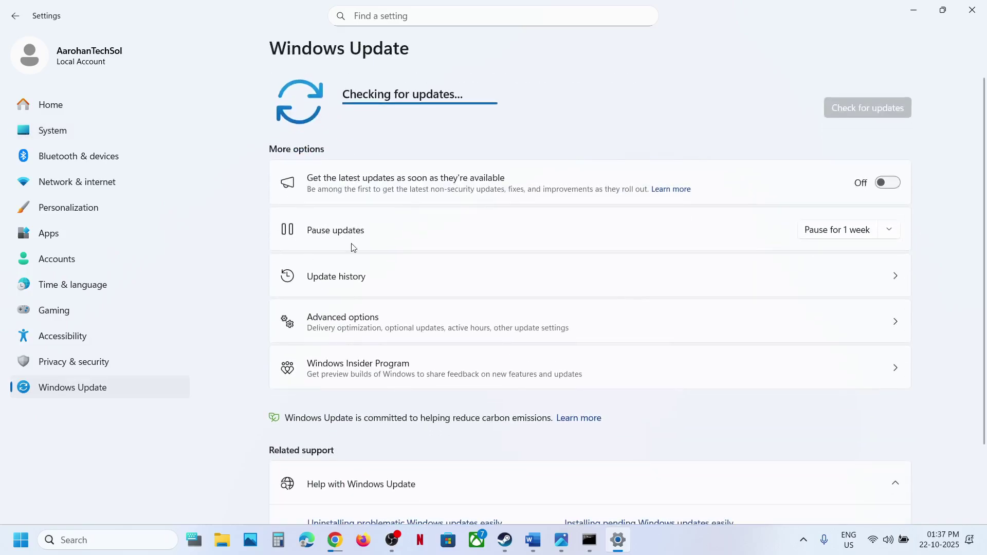
left_click(340, 277)
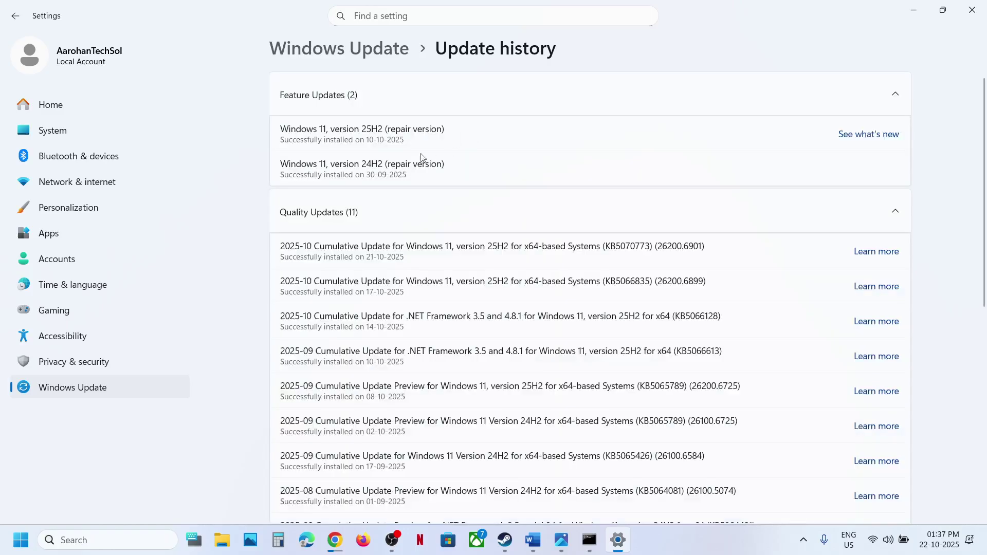
left_click_drag(338, 129, 444, 130)
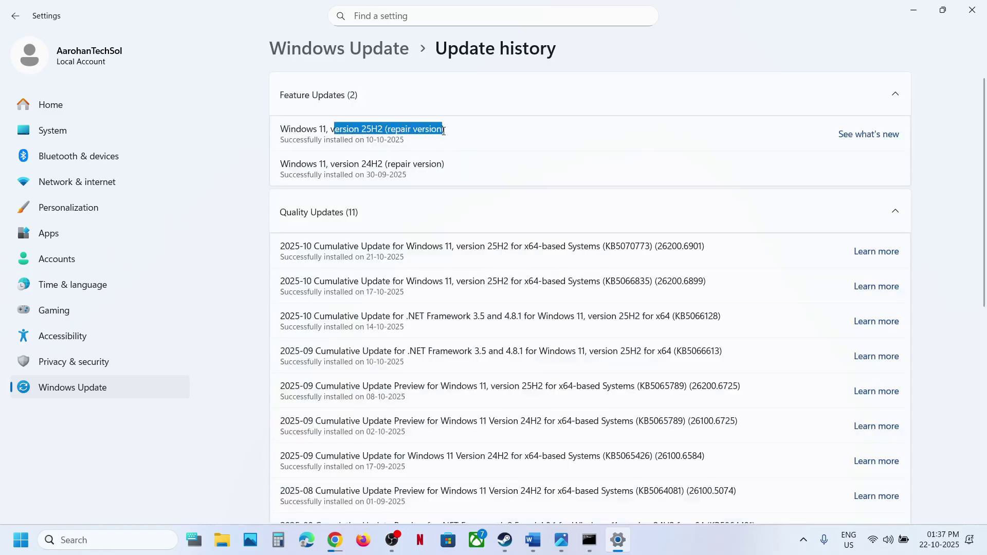
left_click(133, 387)
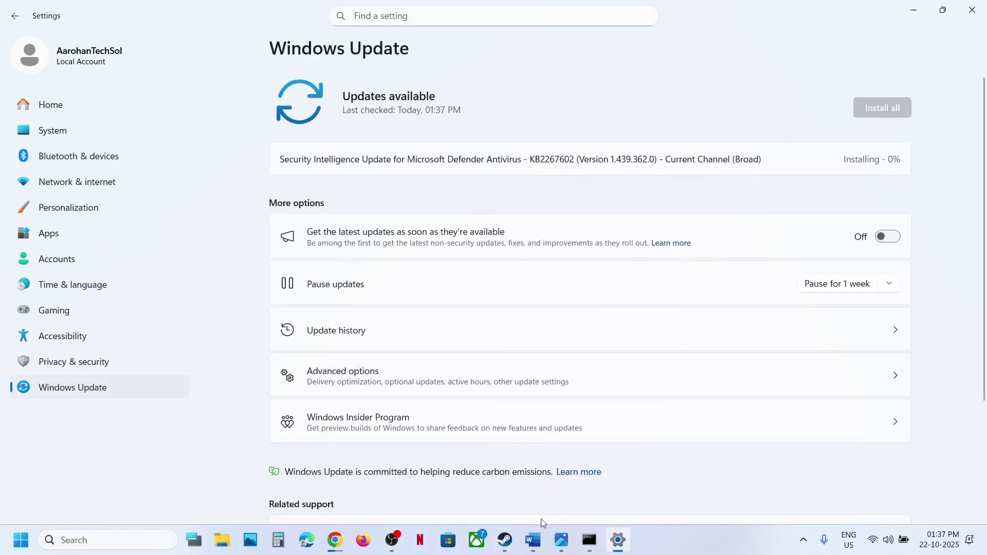
left_click(535, 551)
scroll(342, 353, "down", 5)
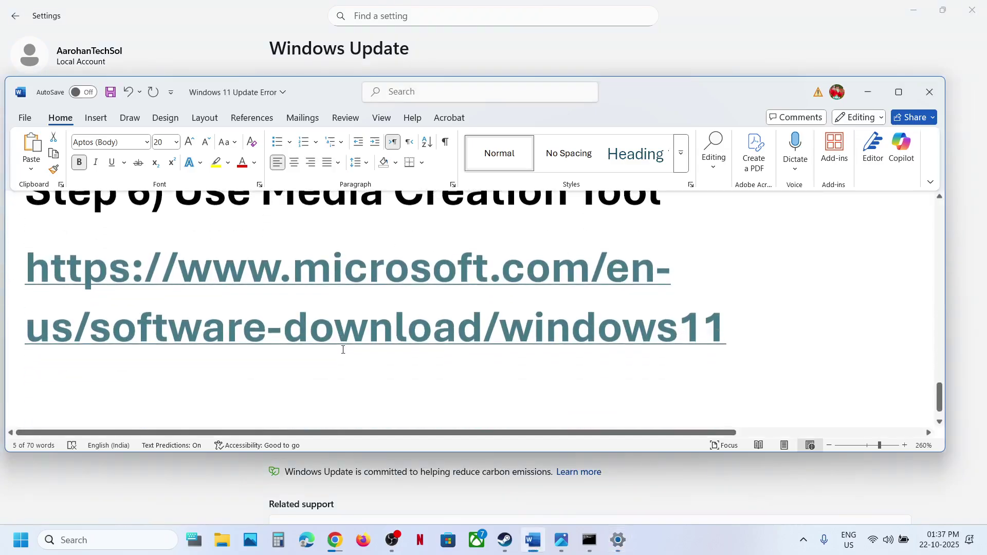
Download MediaCreationTool.exe from the Download Windows 11 page and open the setup screenshots in Photos.
left_click(326, 326, "ctrl")
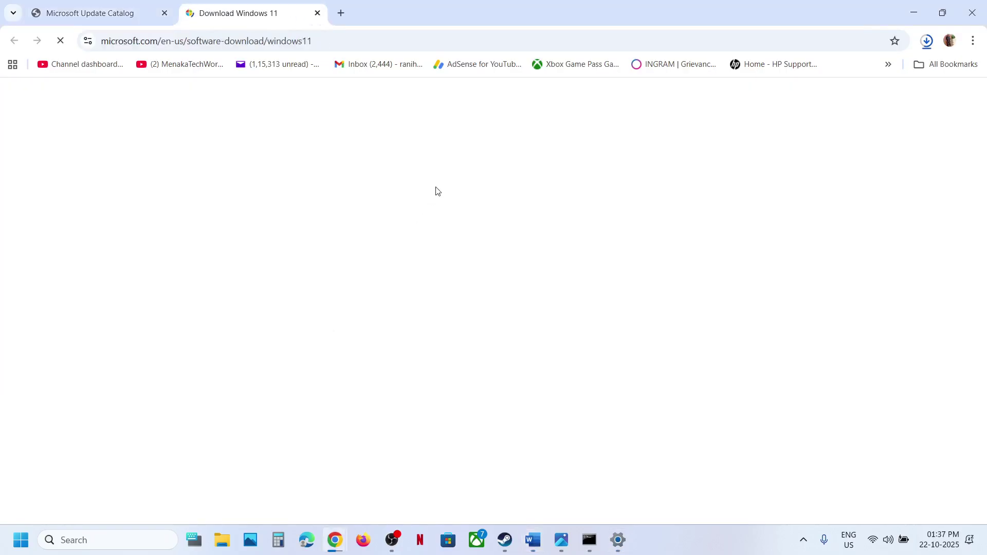
scroll(242, 351, "down", 3)
scroll(242, 352, "down", 5)
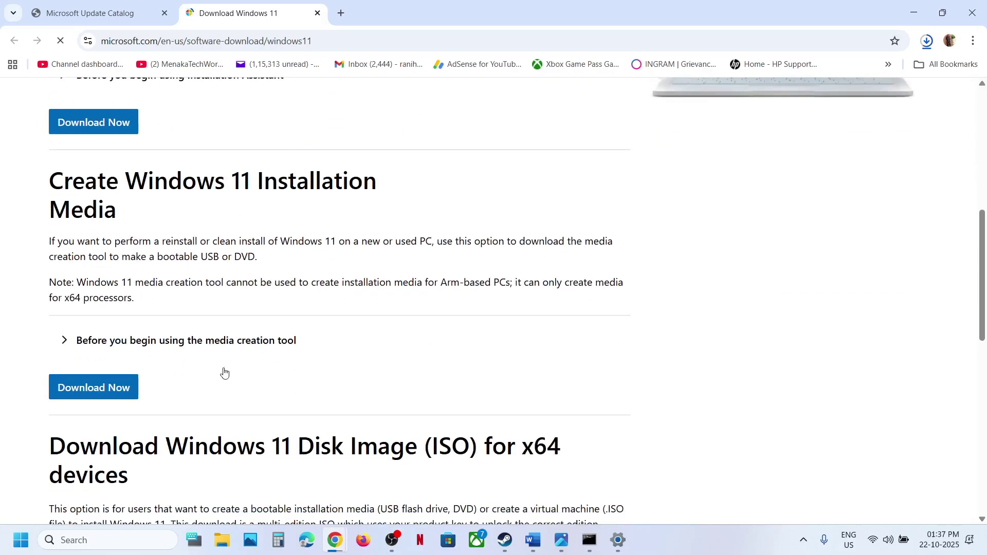
left_click(96, 390)
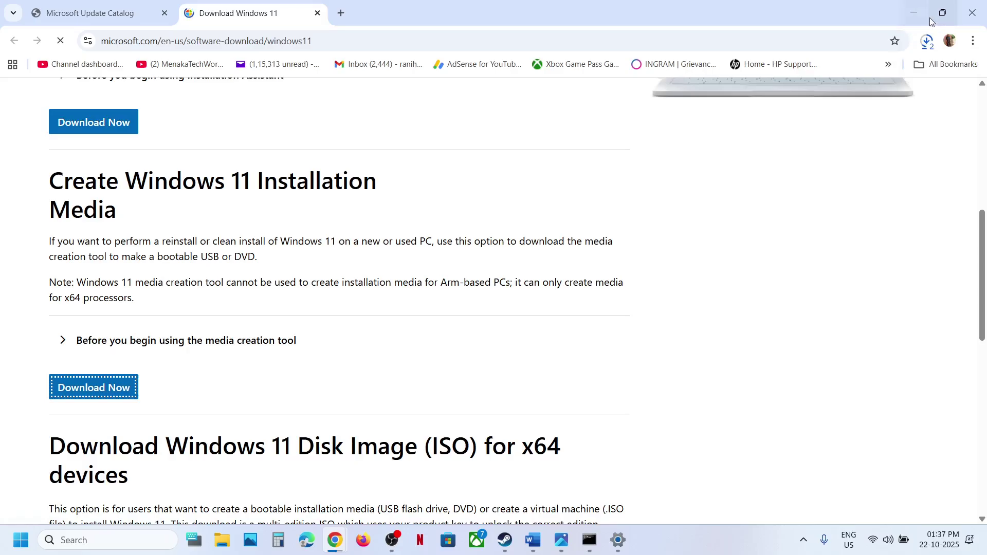
left_click(928, 41)
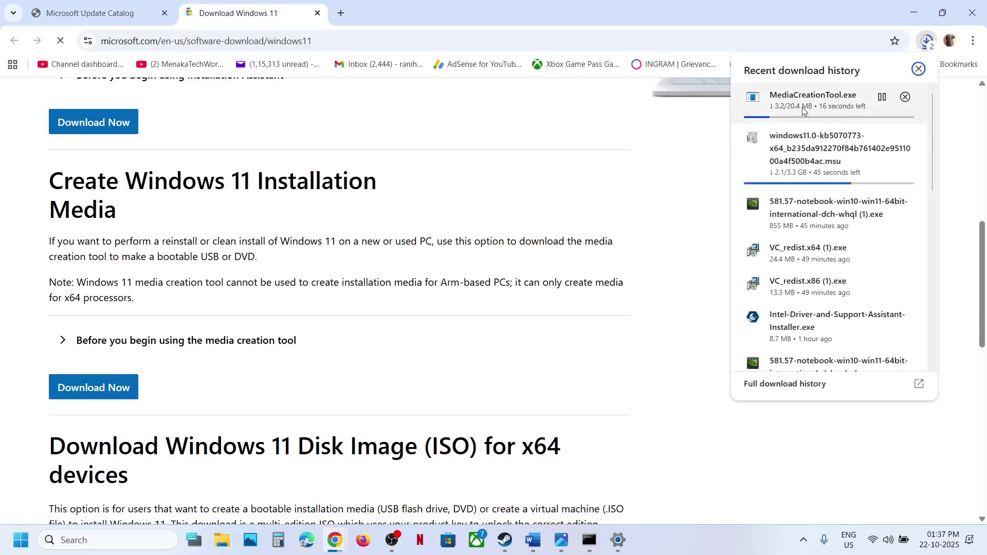
left_click(685, 228)
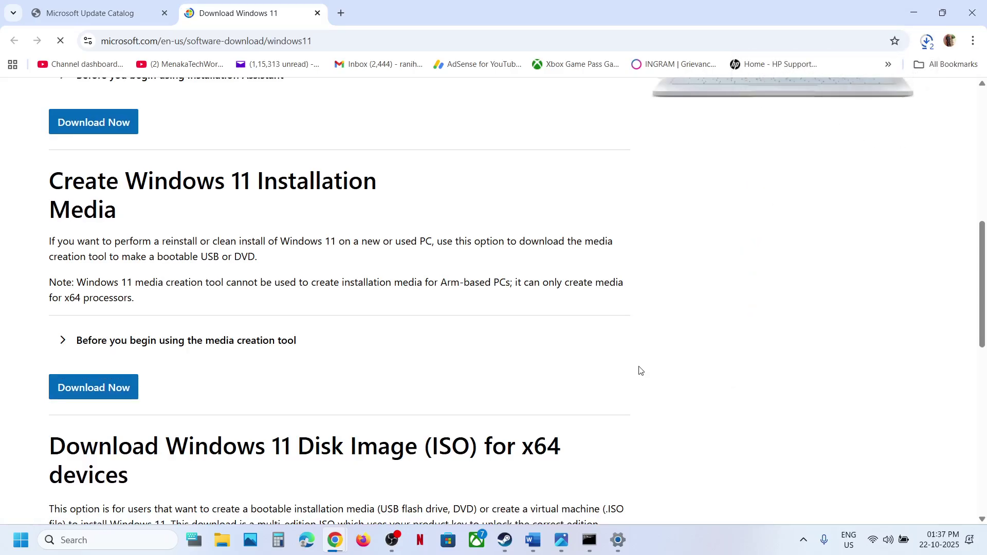
left_click(562, 539)
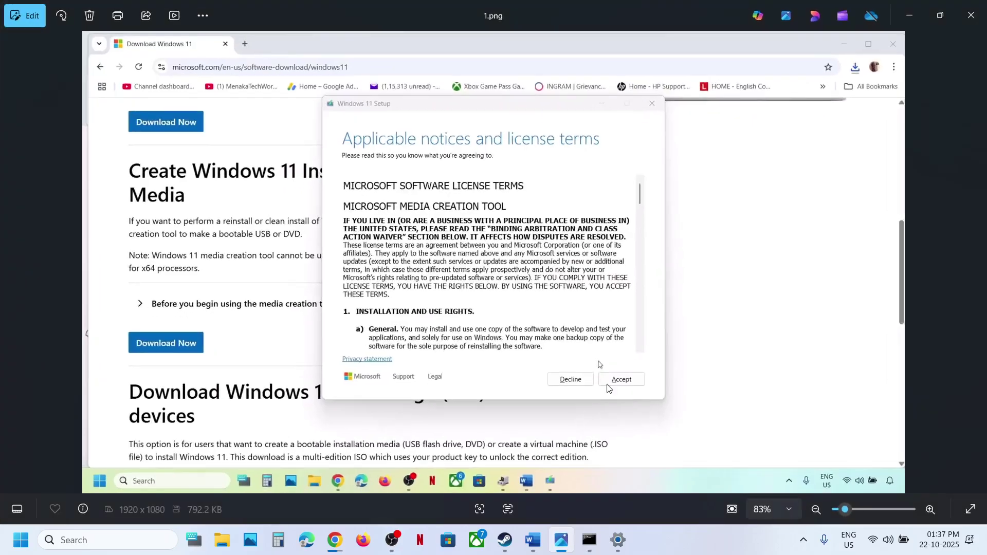
Step through the setup screenshots from 1.png to 8.png, the desktop with the saved ISO.
key("Right")
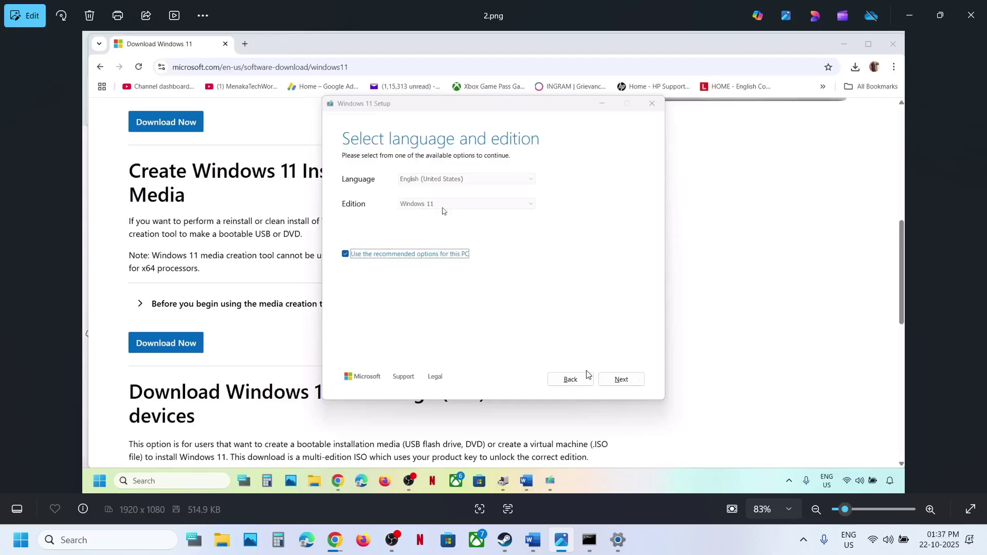
key("Right")
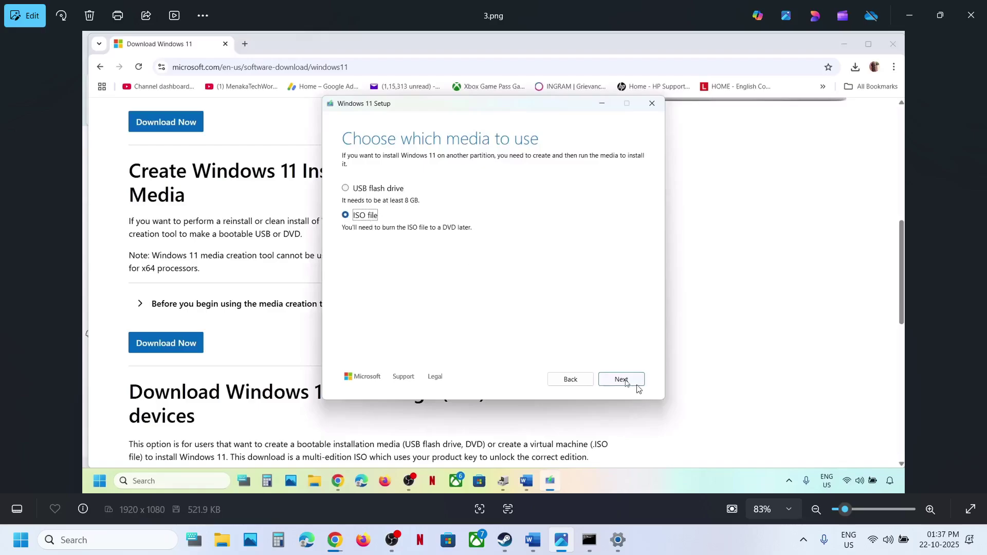
key("Right")
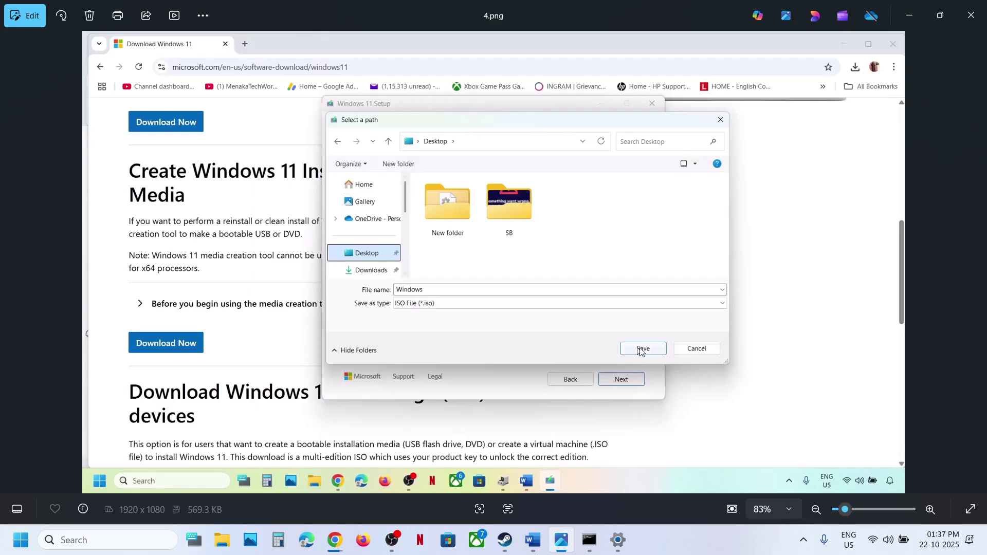
key("Right")
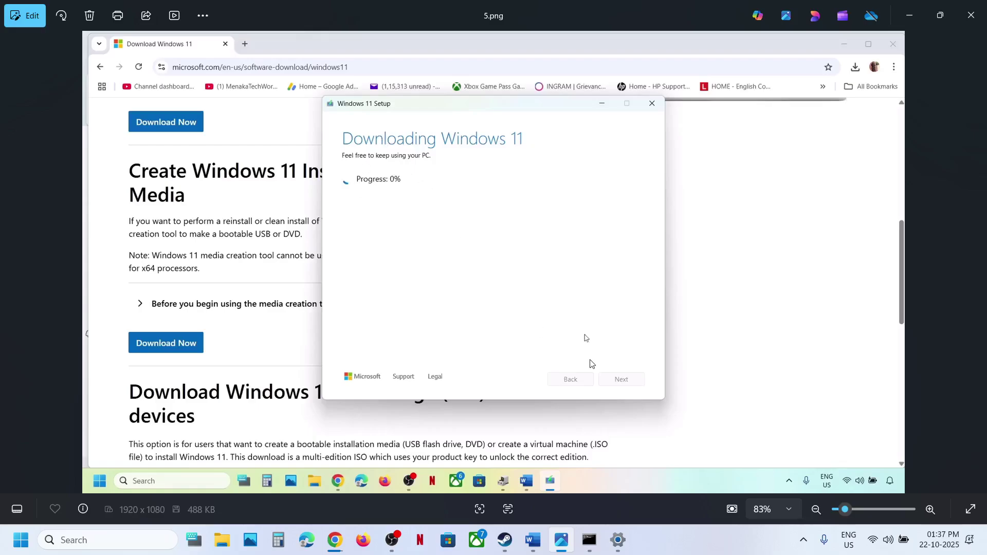
key("Right")
key("Right")
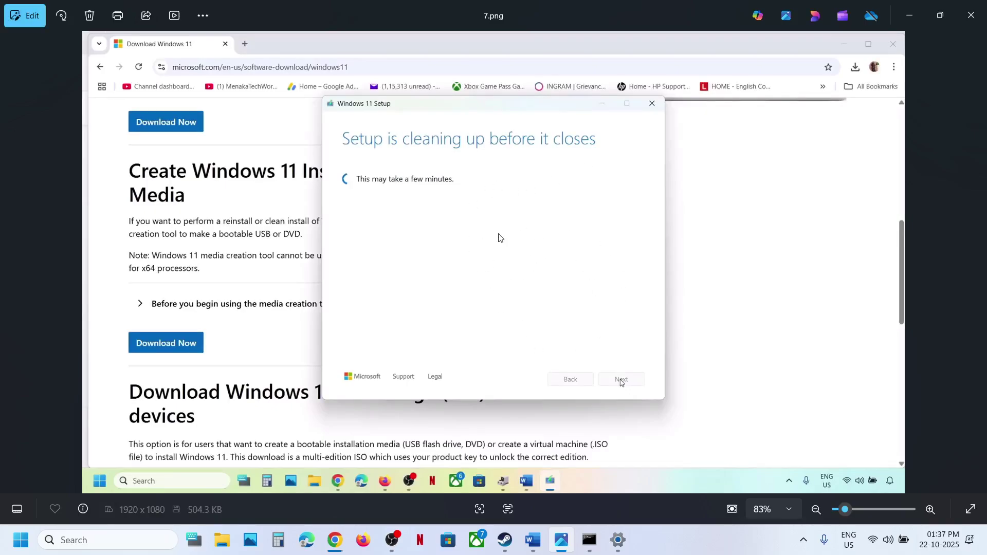
key("Right")
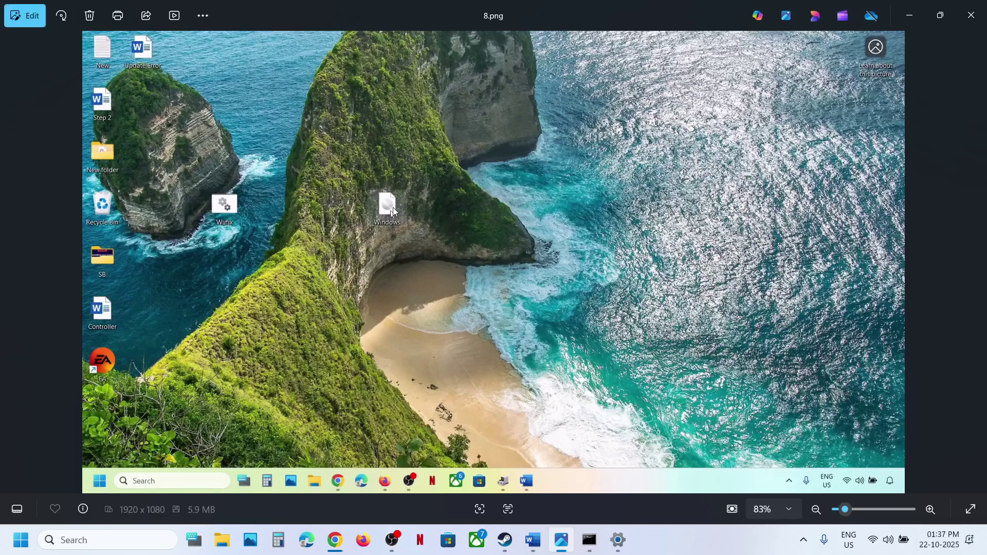
Advance the screenshots to 13.png's Ready to install screen, then bring Settings back.
key("Right")
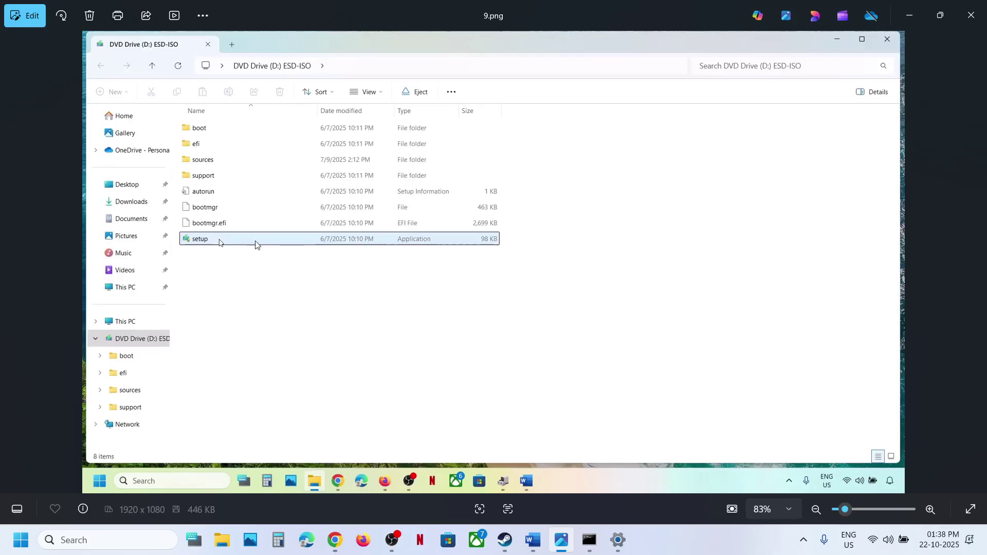
key("Right")
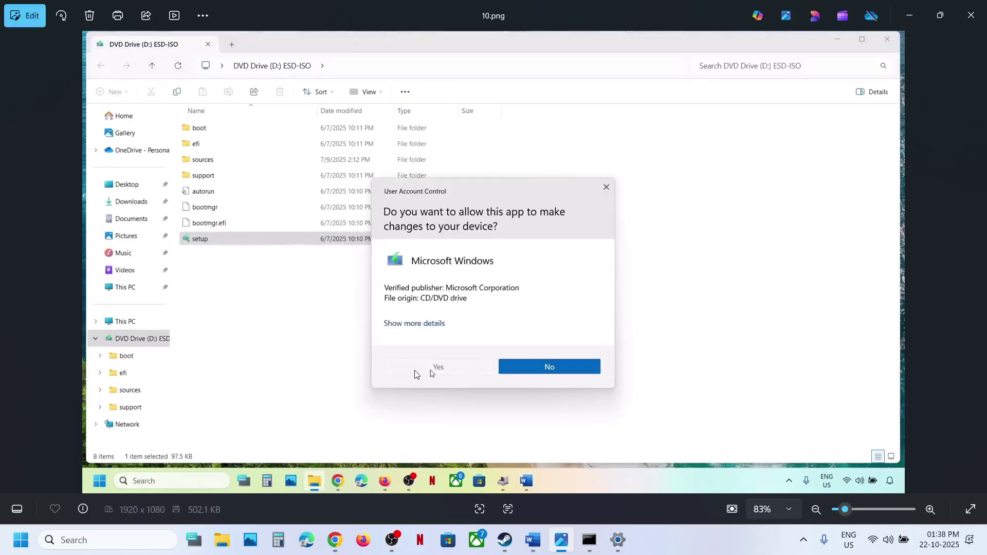
key("Right")
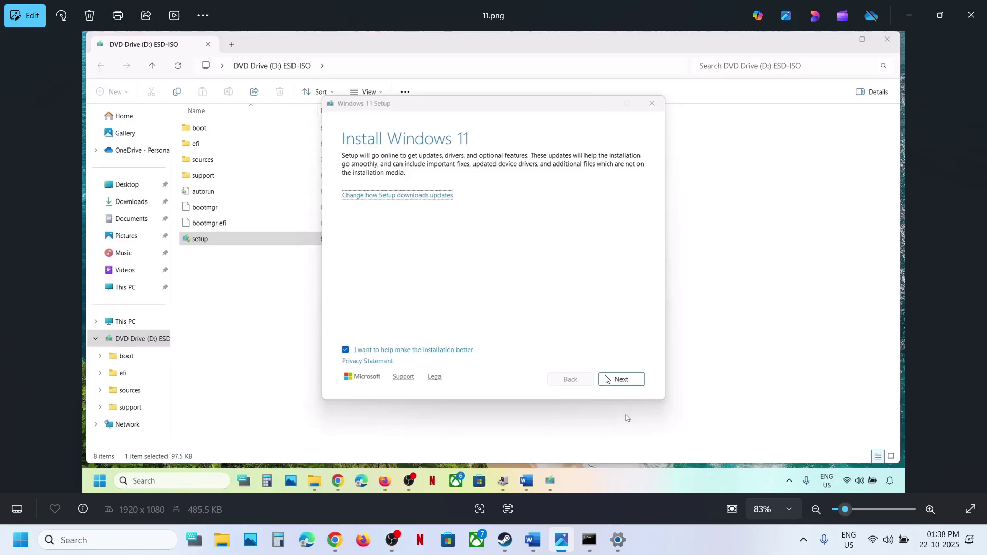
key("Right")
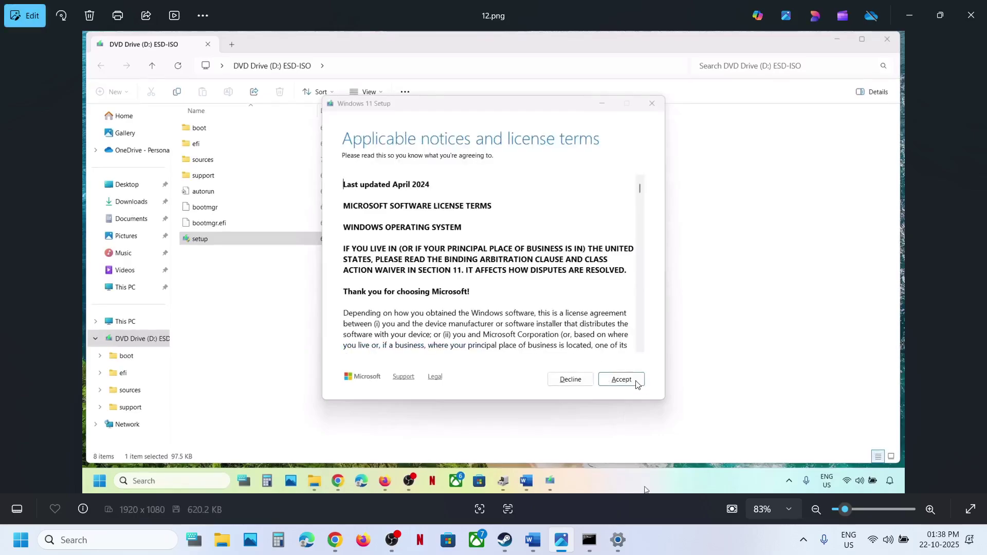
key("Right")
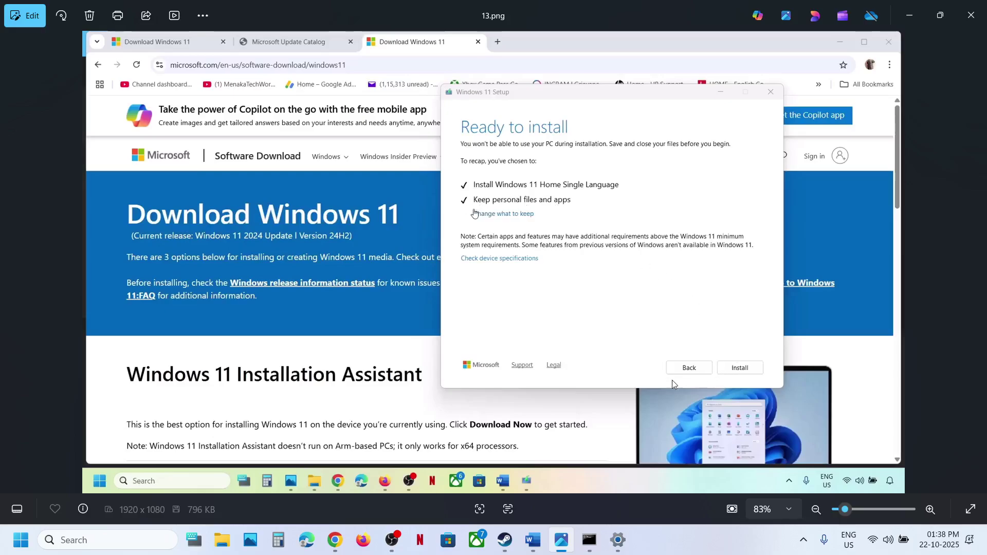
left_click(619, 541)
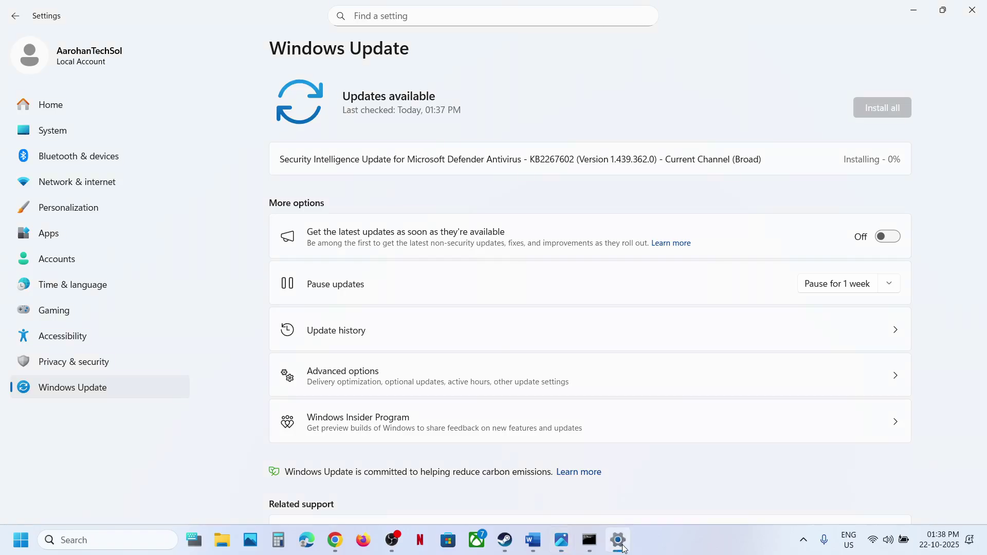
Show Update history and highlight KB5070773, the latest quality update installed 21-10-2025.
left_click(402, 338)
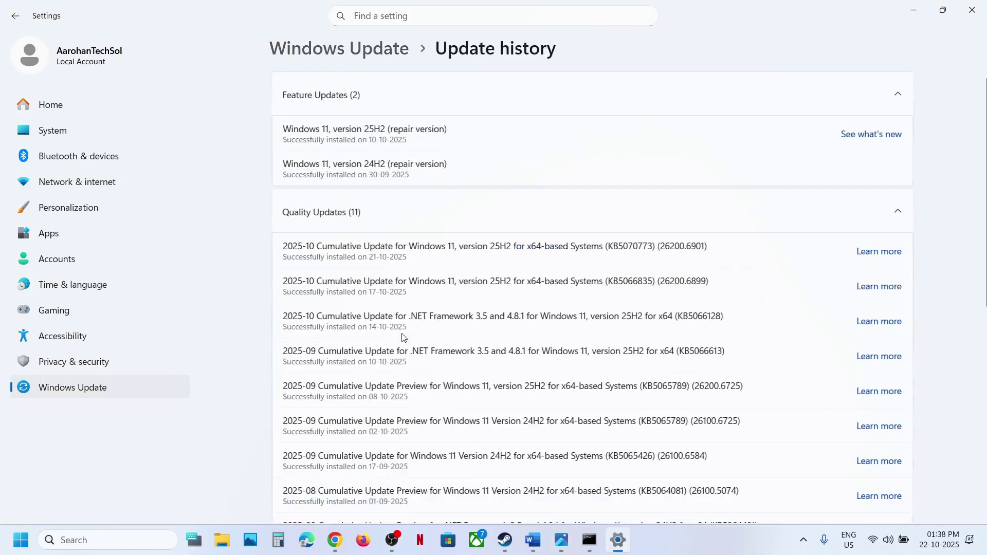
double_click(626, 250)
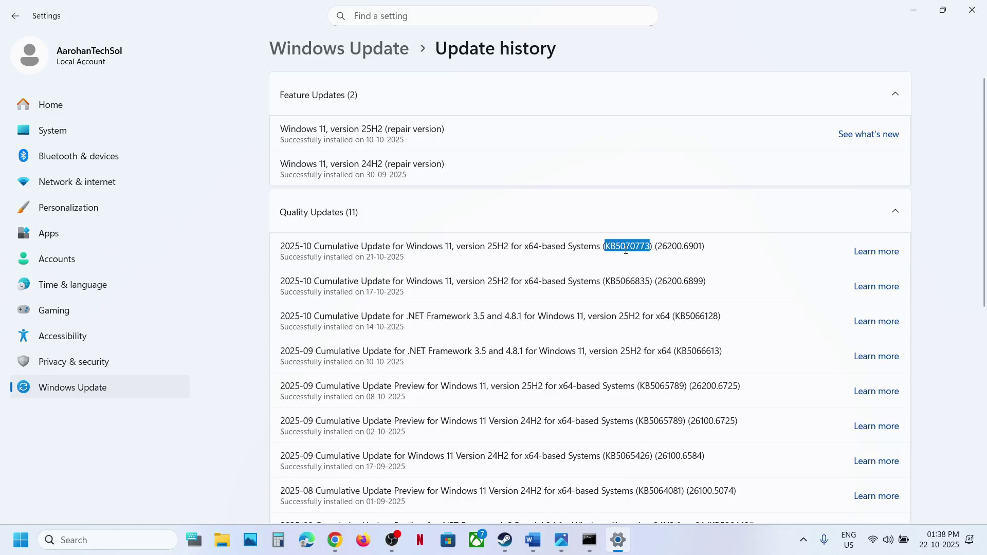